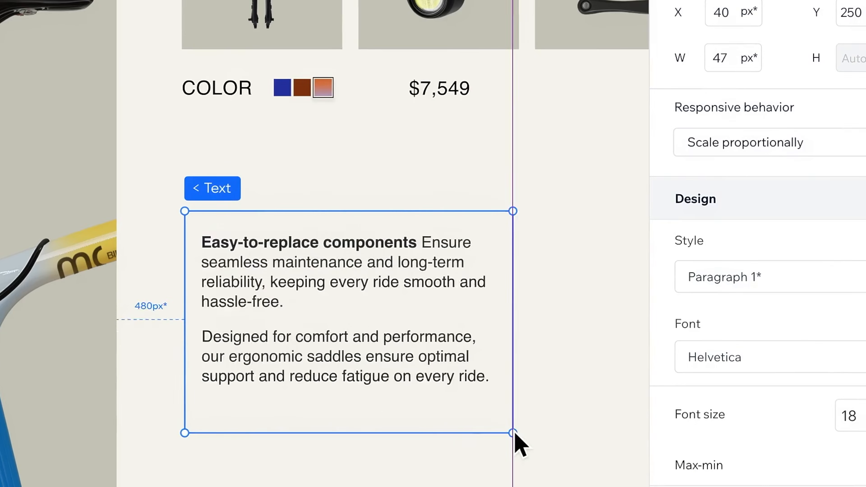
drag(413, 390, 413, 384)
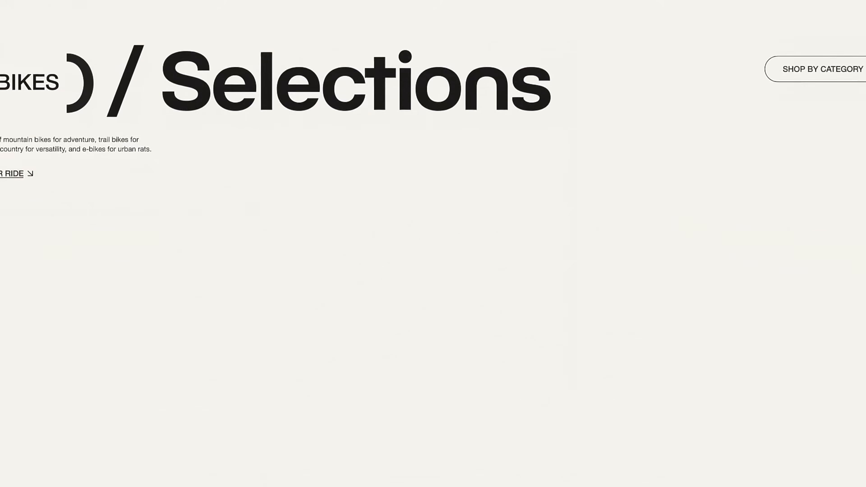
drag(375, 341, 311, 326)
drag(479, 474, 136, 176)
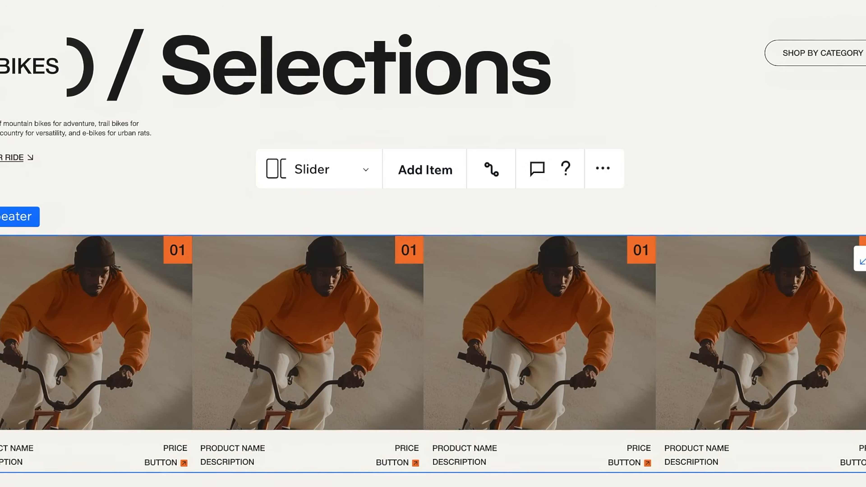
click(496, 175)
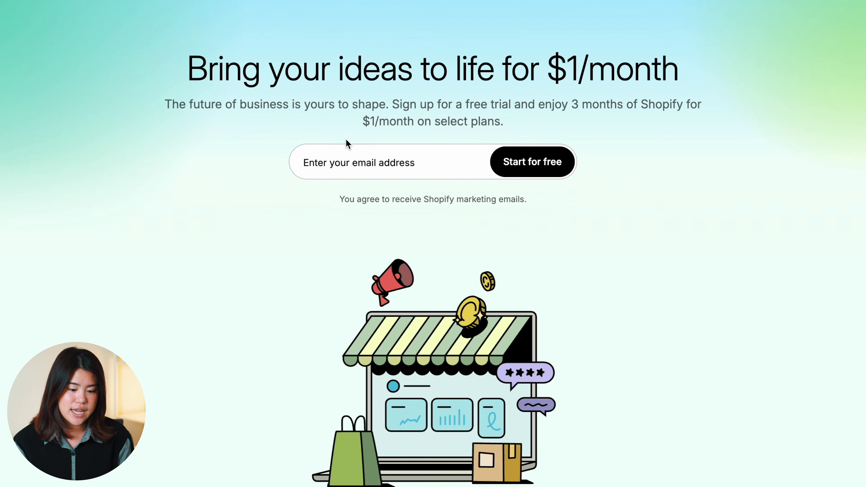
- Enter the email address and start the free Shopify trial
click(348, 152)
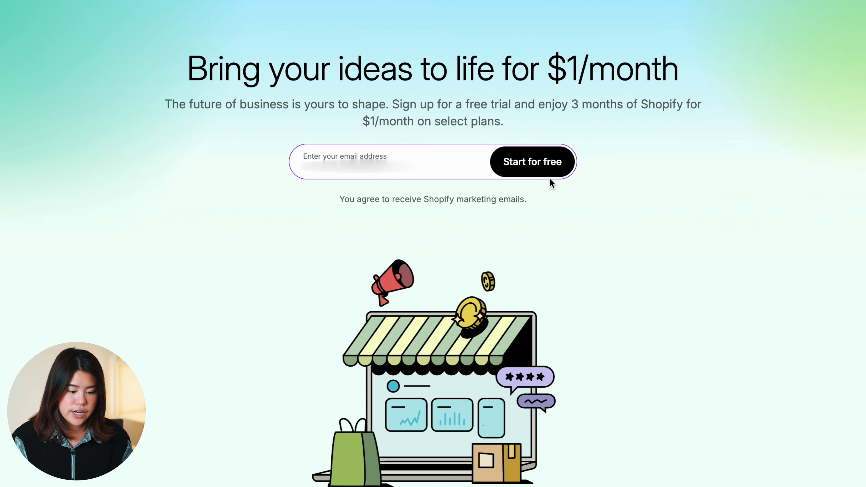
click(550, 178)
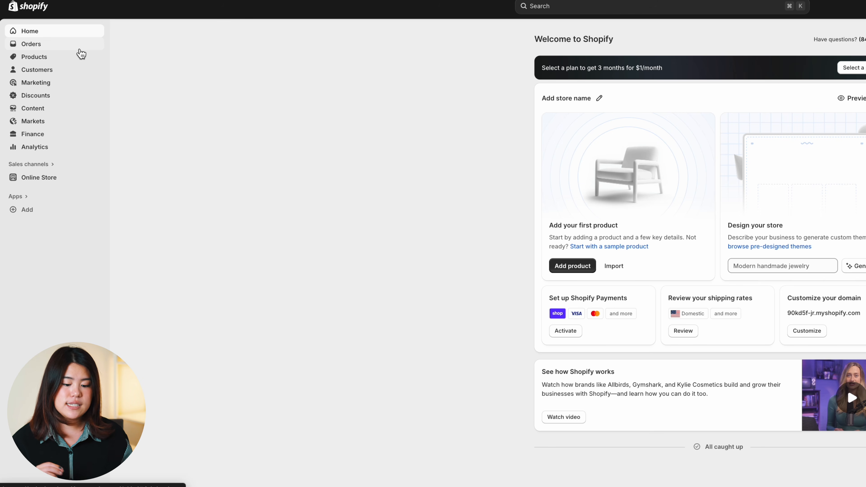
- View the store's Products page and the Themes page of the Online Store channel
click(36, 58)
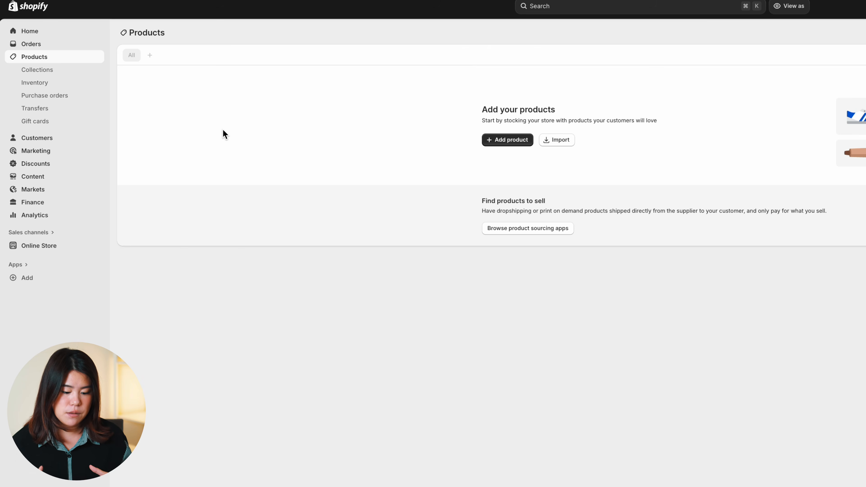
click(48, 246)
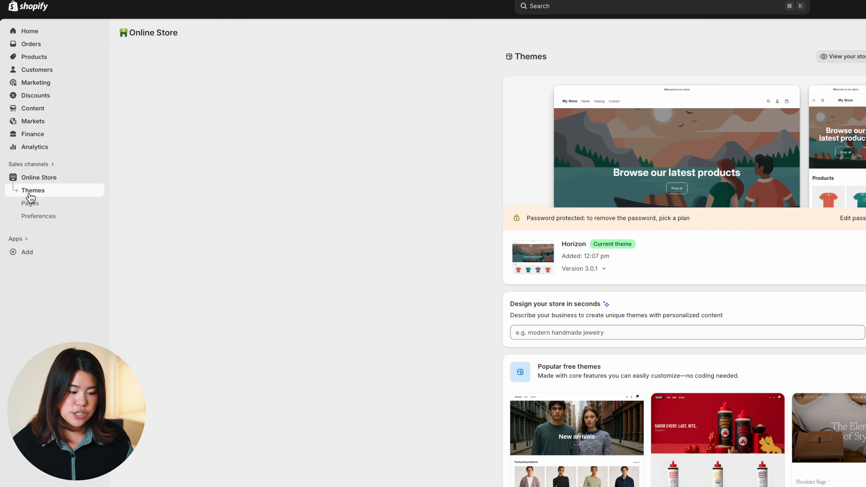
click(708, 4)
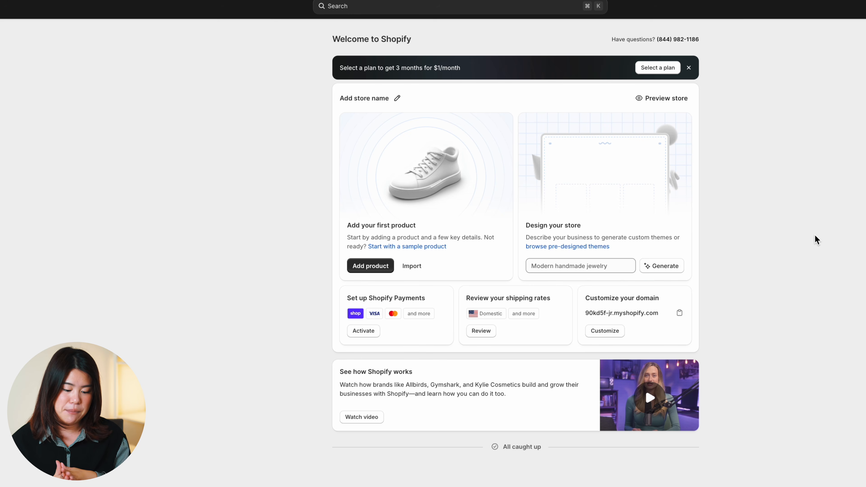
- Search the Shopify admin for "atlas ai" and open the Atlas: AI Store Builder listing in the Shopify App Store
click(375, 12)
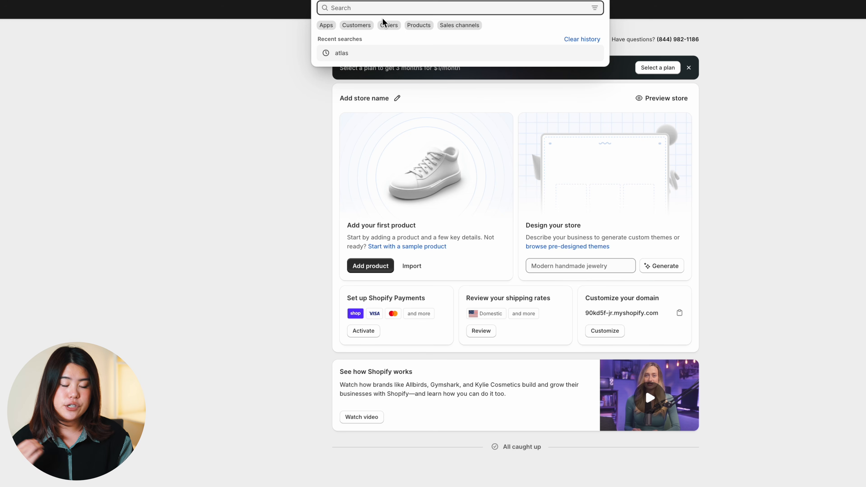
text(a)
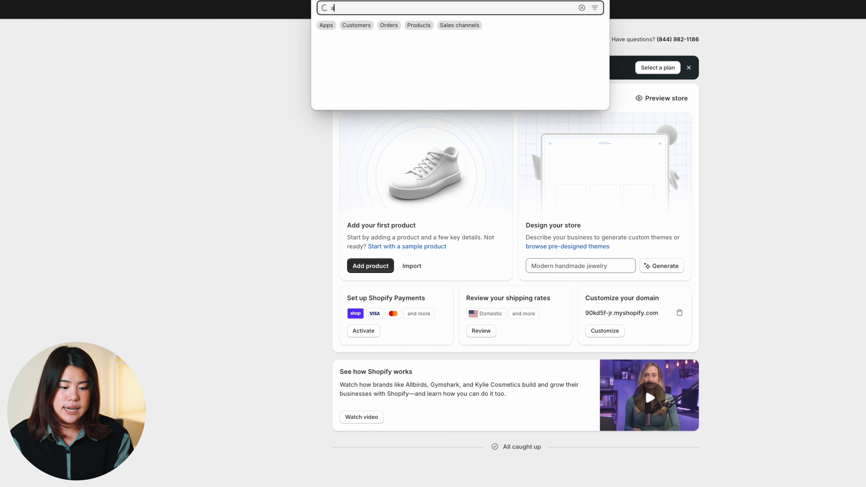
text(tlas ai)
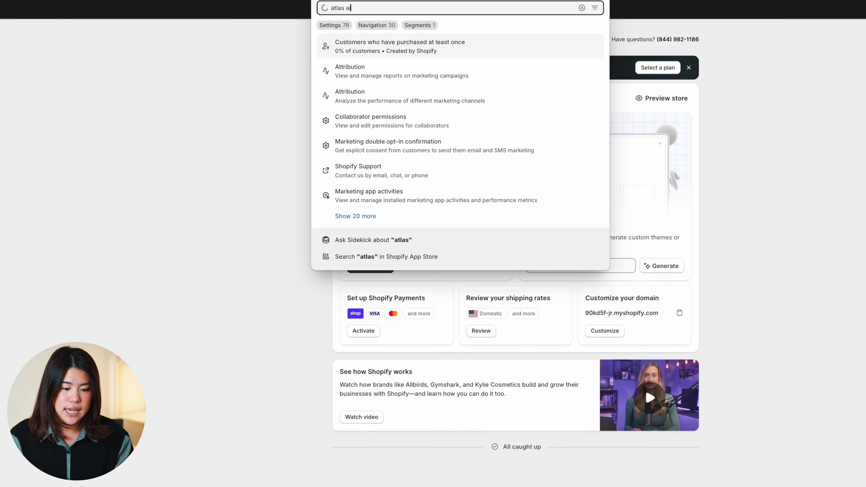
click(417, 52)
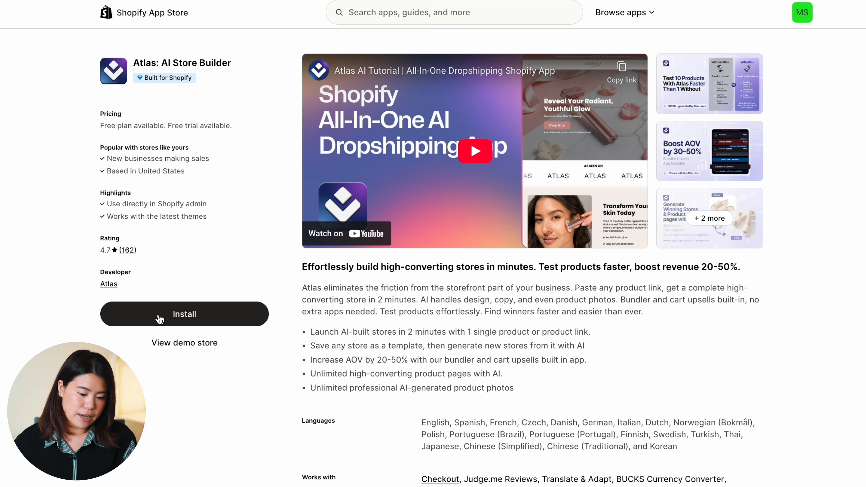
- Examine the Atlas: AI Store Builder listing's feature list, supported languages, integrations and pricing plans
scroll(724, 201, down, 3)
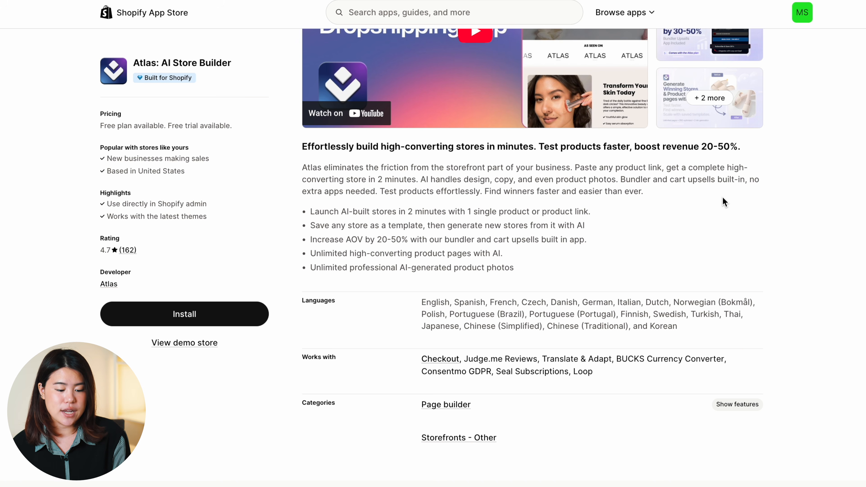
scroll(723, 198, down, 3)
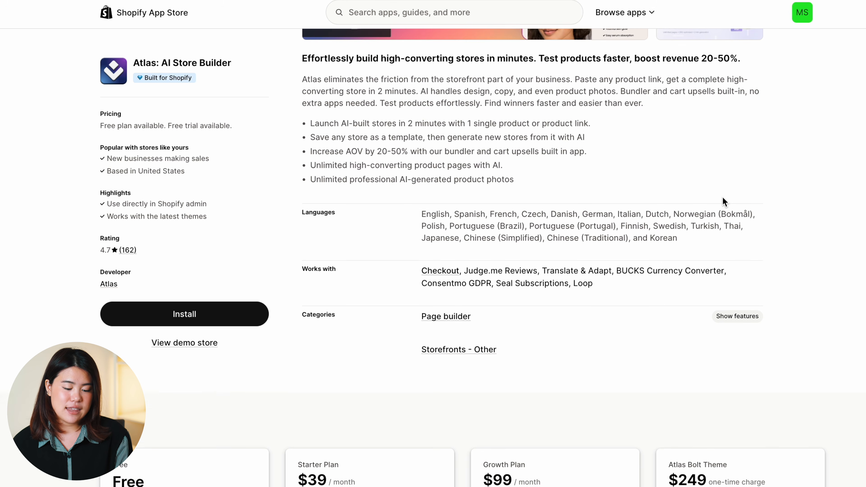
scroll(723, 197, up, 2)
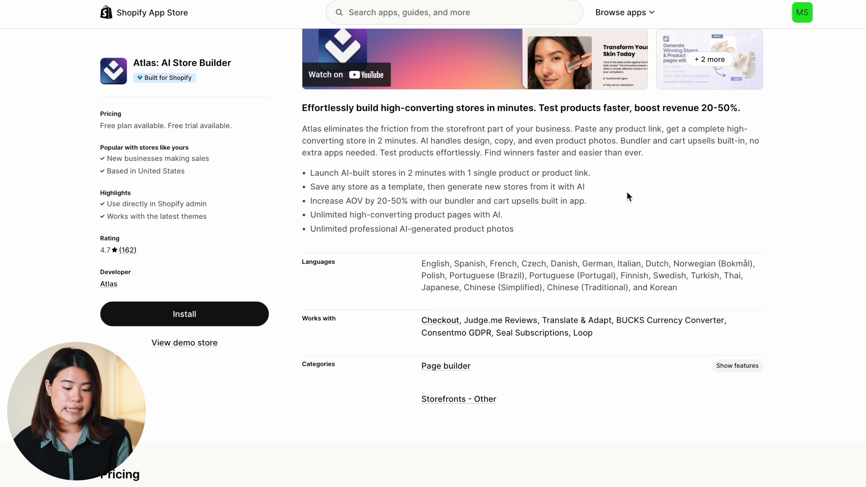
scroll(628, 193, down, 1)
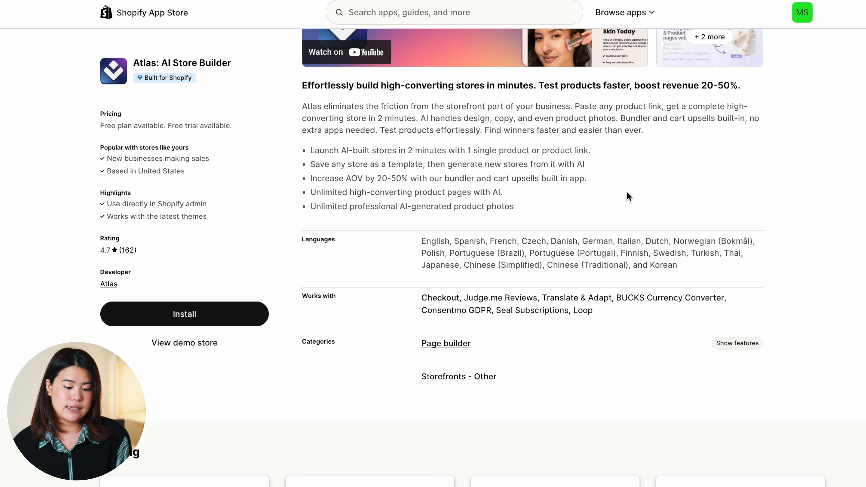
scroll(628, 193, down, 8)
scroll(628, 193, up, 8)
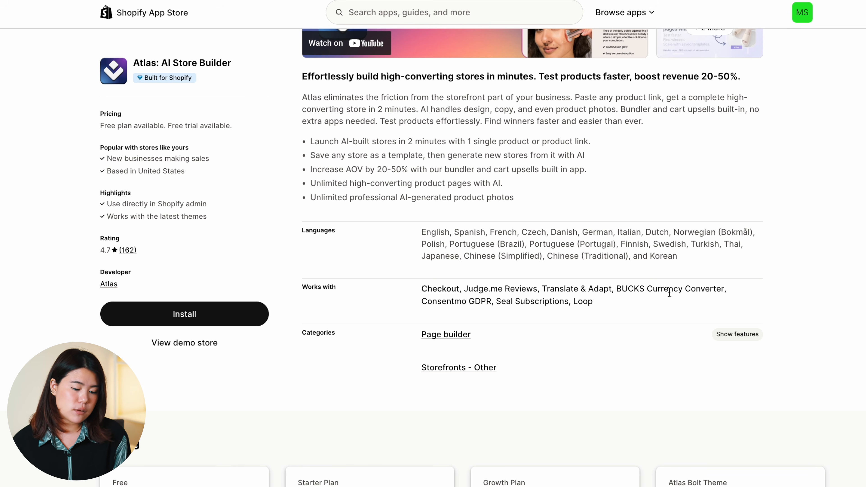
scroll(364, 276, down, 3)
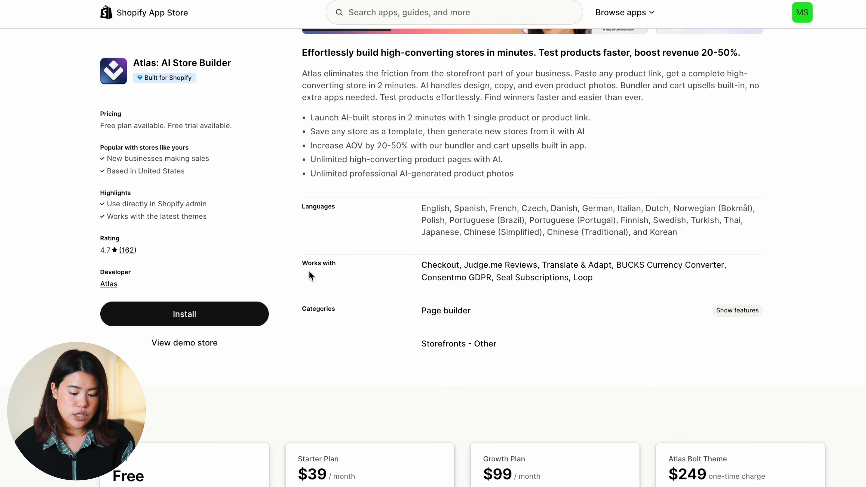
- Install the Atlas: AI Store Builder app with the requested data access and begin its setup with the Generate store option
click(187, 235)
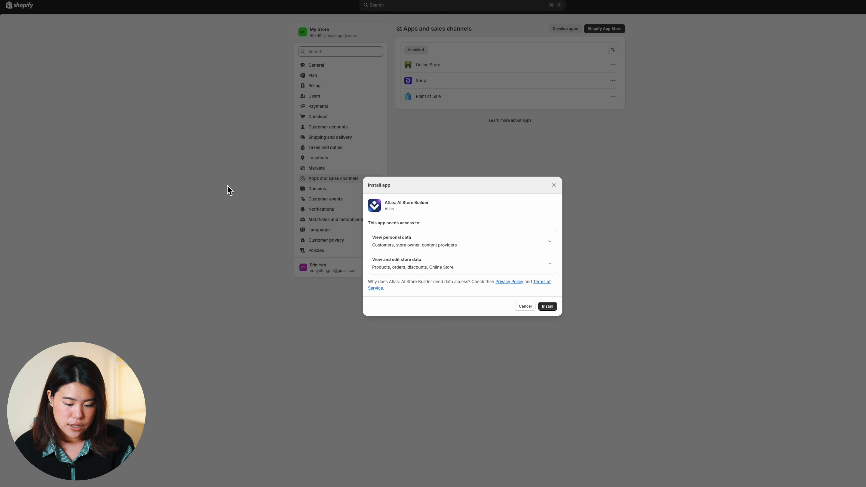
click(553, 305)
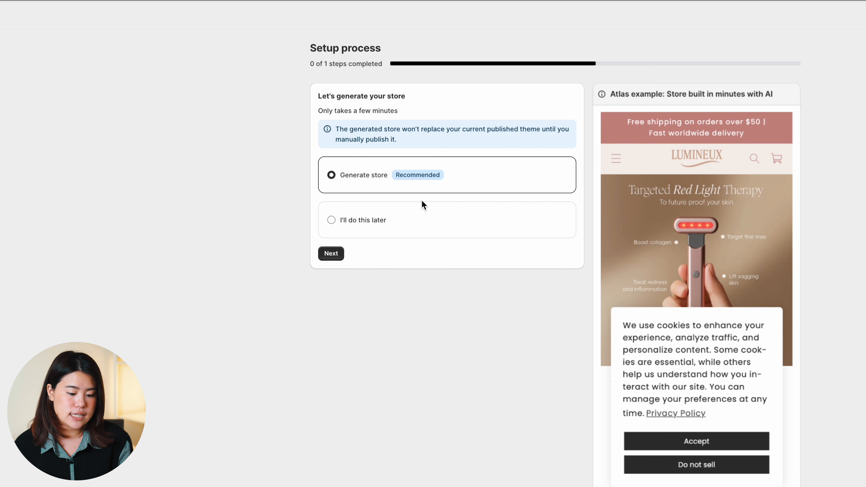
click(332, 254)
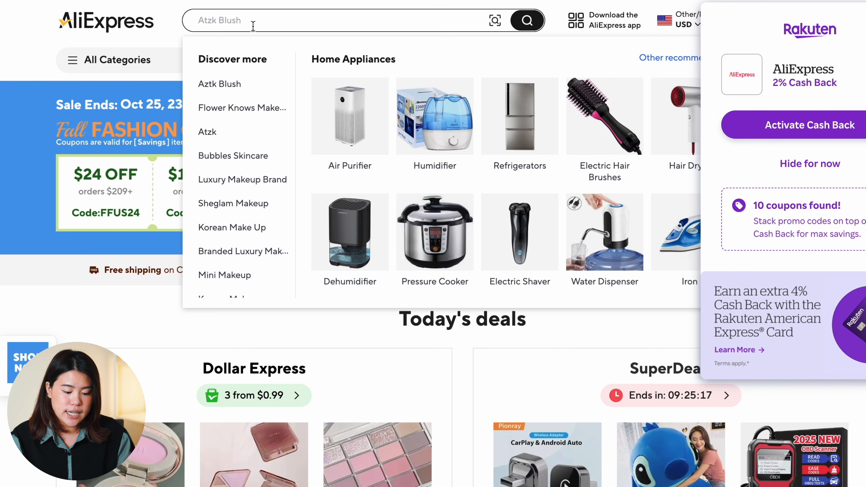
- Search AliExpress for "blush" and complete the slider verification
text(blush)
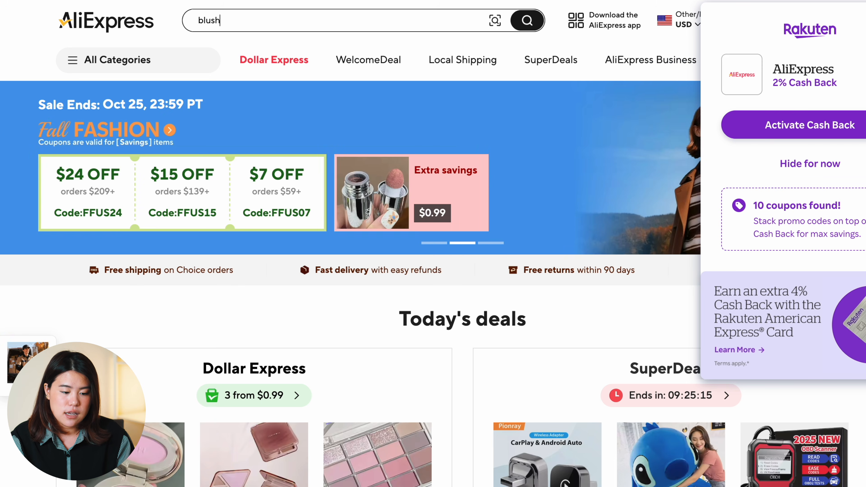
key(Return)
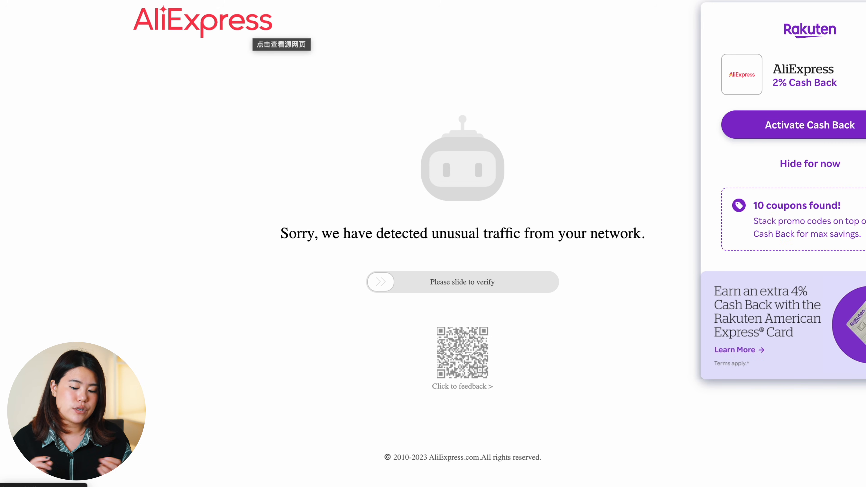
drag(380, 283, 640, 292)
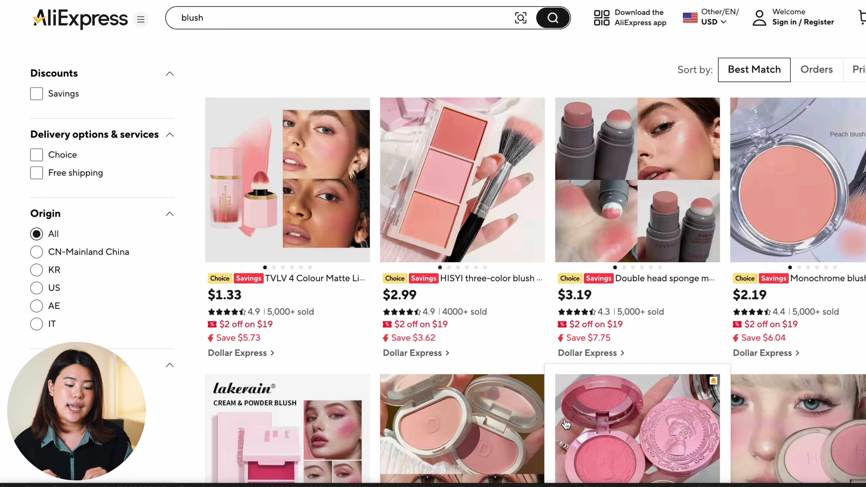
- Browse the blush results, open the cream blush product and dismiss the sign-in prompt
scroll(463, 224, down, 1)
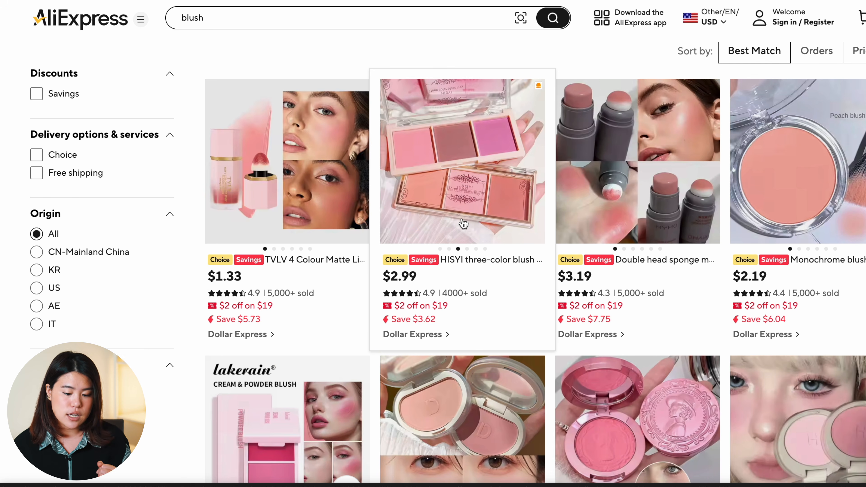
scroll(464, 224, down, 10)
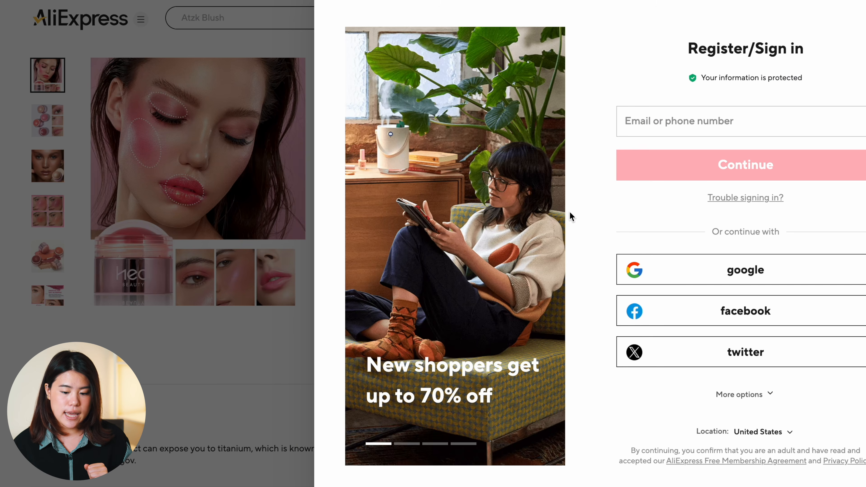
key(Escape)
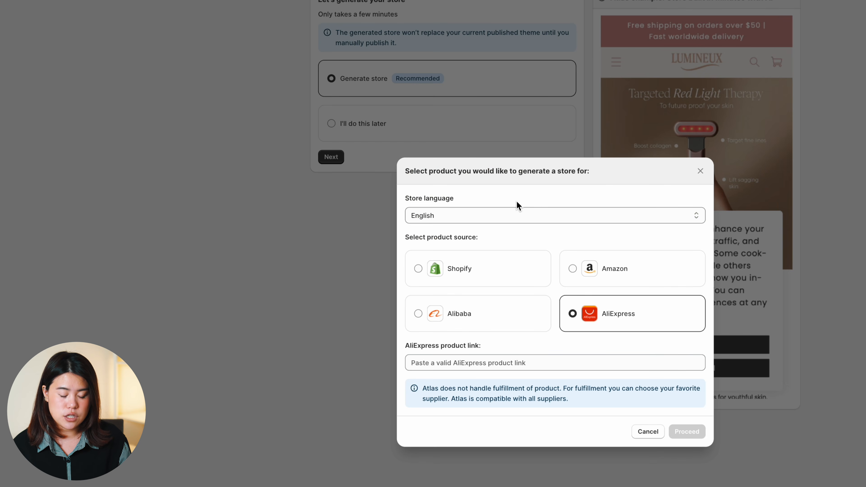
- In Atlas, generate an English store from the copied AliExpress product link and continue with the checked product images
click(461, 351)
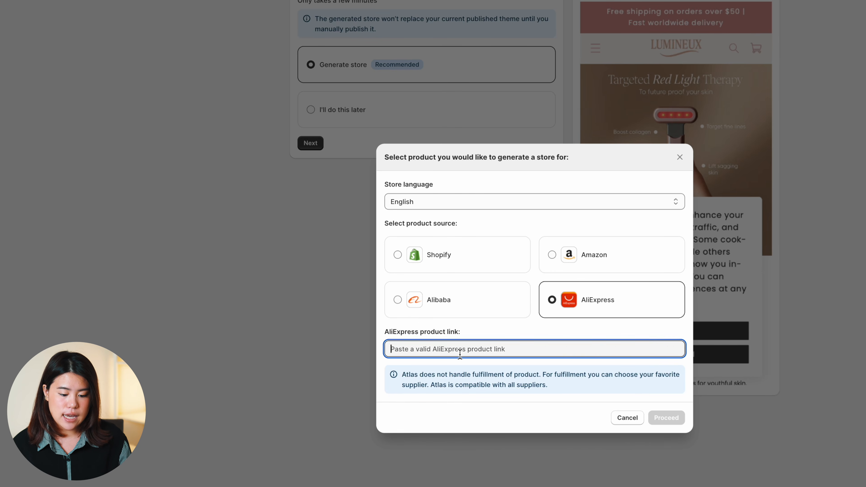
key(ctrl+v)
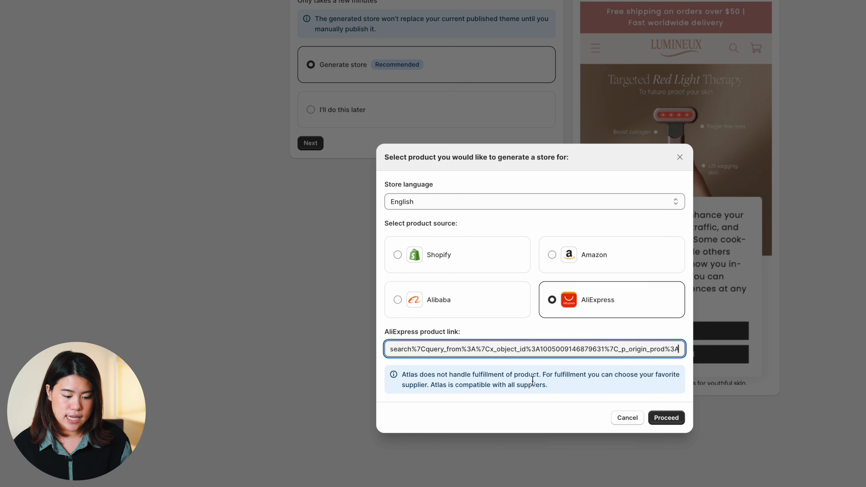
click(670, 418)
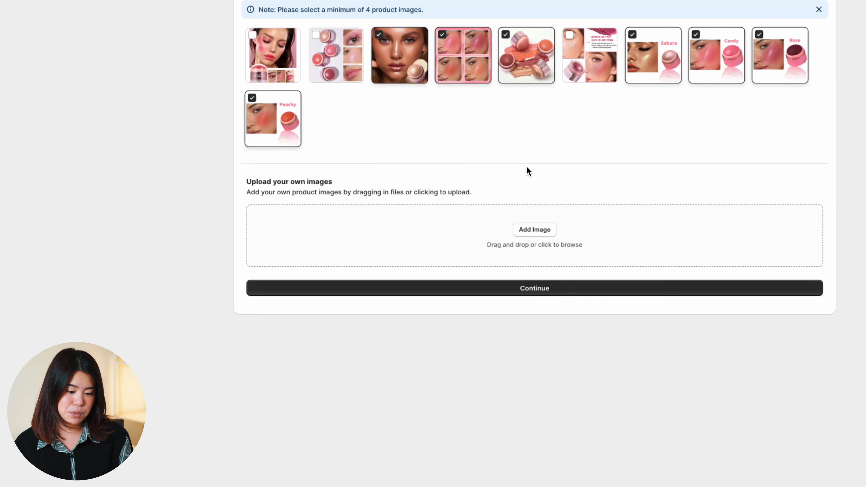
click(529, 289)
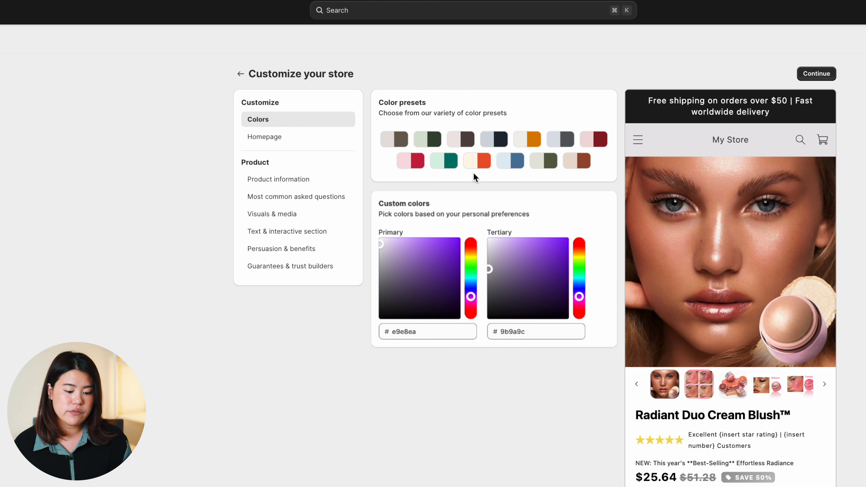
- Give the store a pink color scheme with primary color ef98a9 and tertiary color f59aad
click(411, 160)
mouse_move(418, 243)
mouse_down()
mouse_move(424, 254)
mouse_move(408, 241)
mouse_move(420, 245)
mouse_up()
click(407, 161)
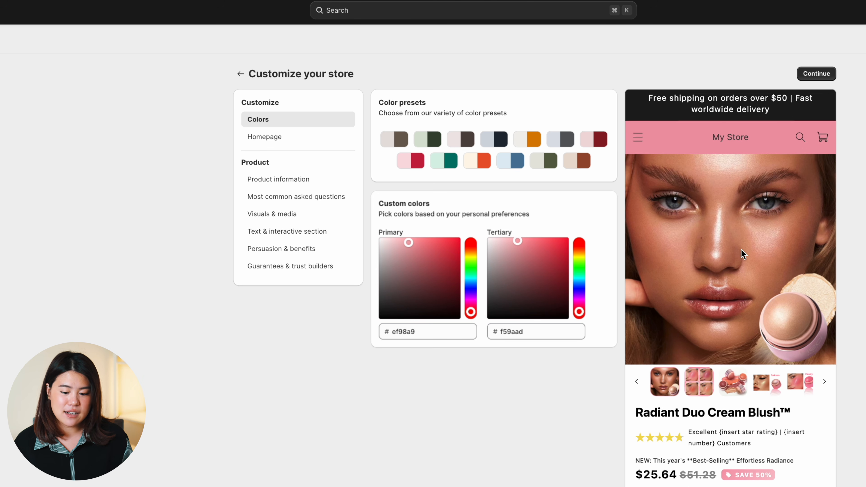
- Check the store preview and review the homepage's image banner, image with text and rich text content
scroll(742, 251, down, 2)
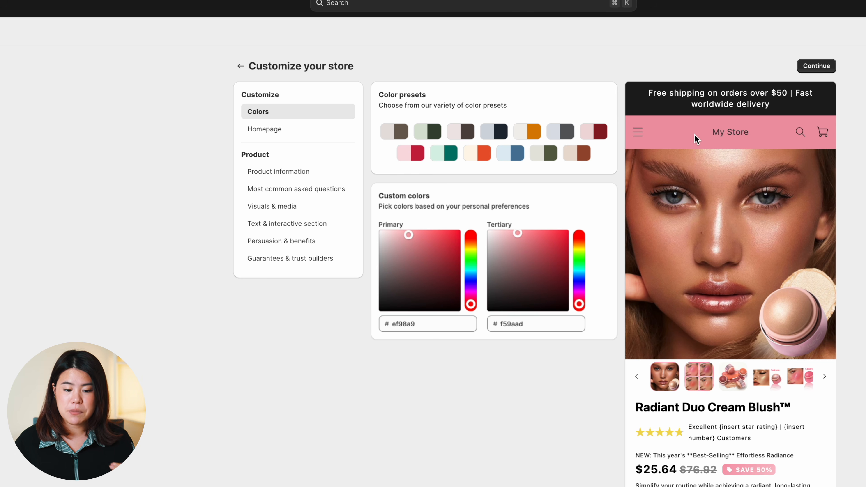
click(288, 130)
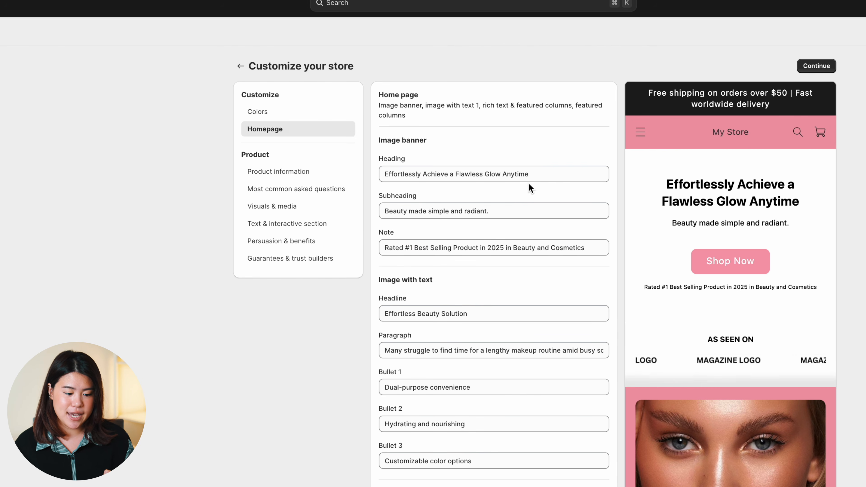
scroll(528, 184, down, 2)
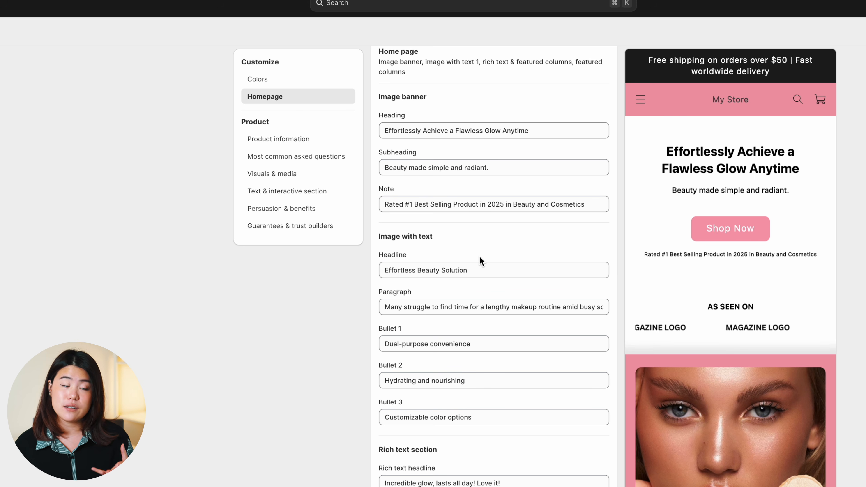
- Change the homepage image banner heading to "Achieve Effortless Radiance Instantly"
drag(537, 130, 354, 137)
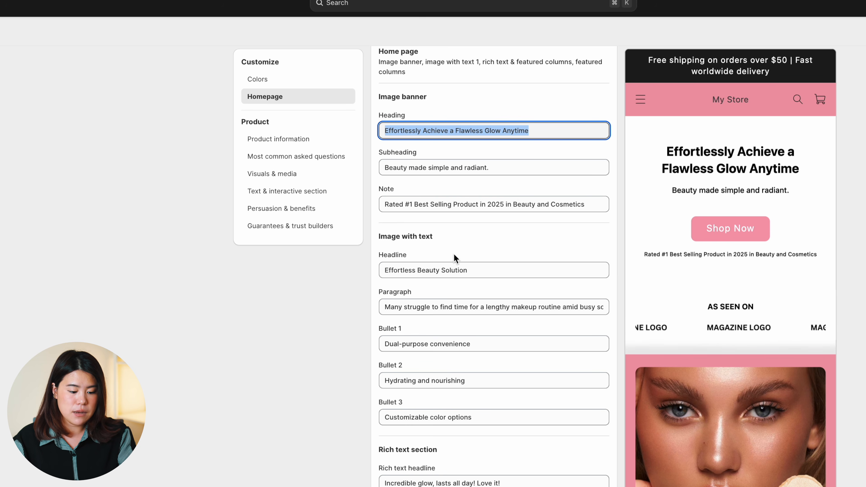
text(Achieve Effortless Radiance Instantly)
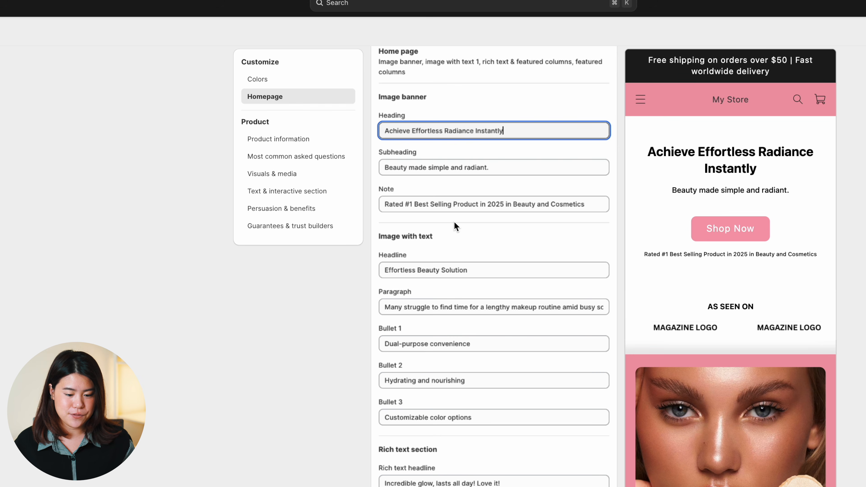
click(589, 205)
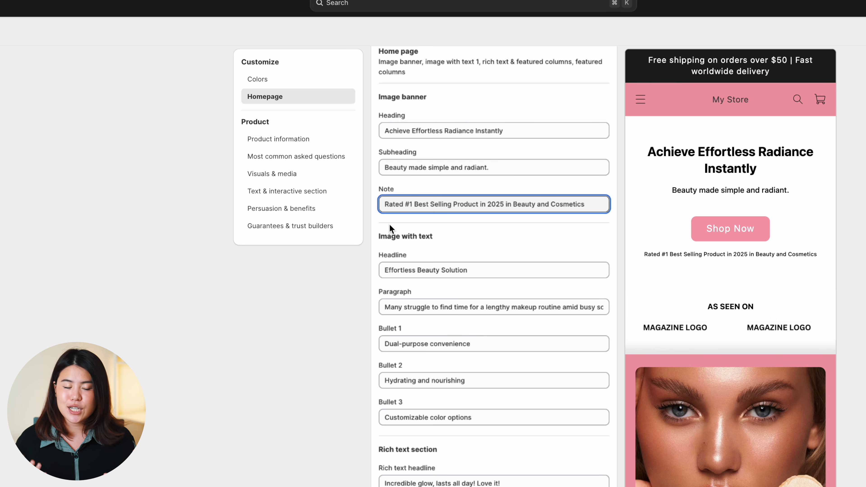
- Examine the generated product information, most common questions and FAQ entries for the product page
click(302, 139)
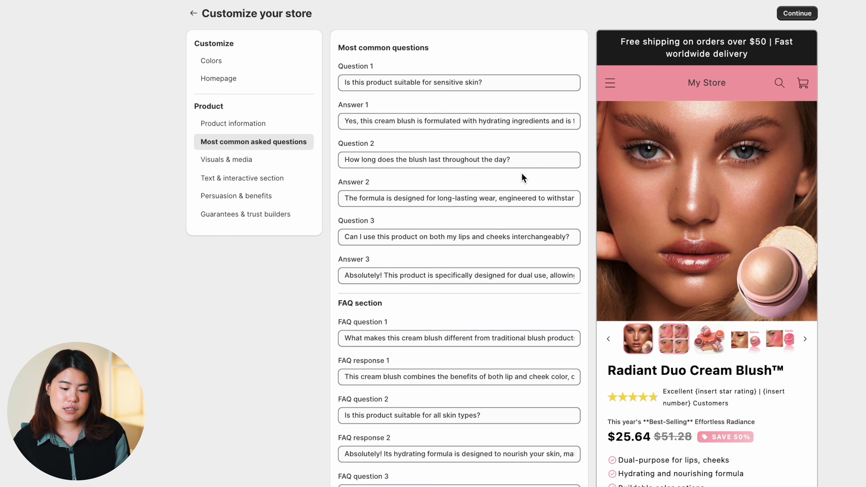
scroll(482, 227, down, 2)
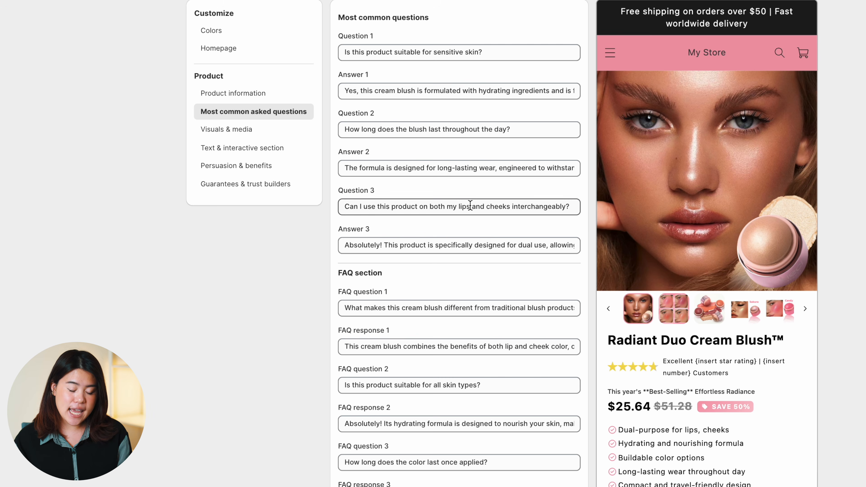
scroll(470, 205, up, 1)
scroll(471, 205, down, 1)
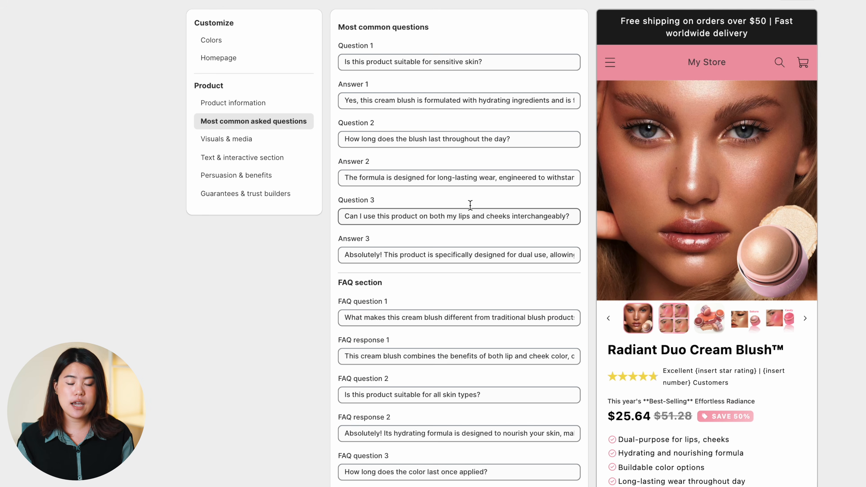
scroll(470, 205, down, 1)
scroll(470, 205, up, 2)
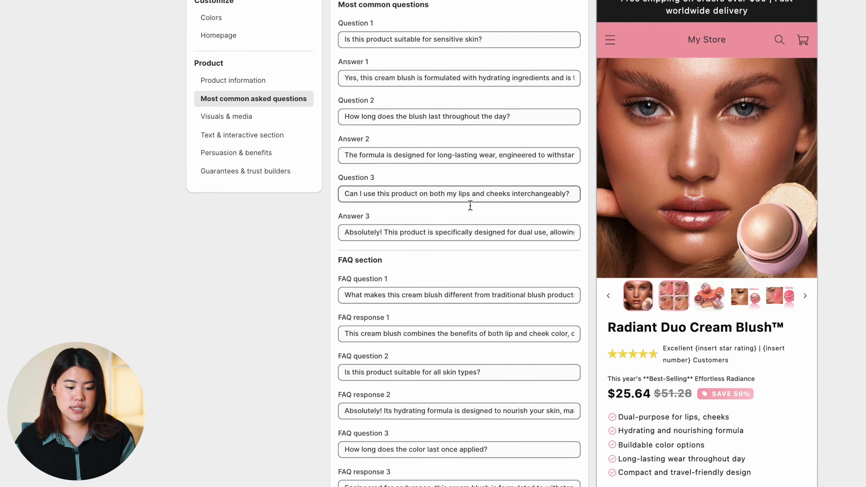
scroll(470, 205, down, 1)
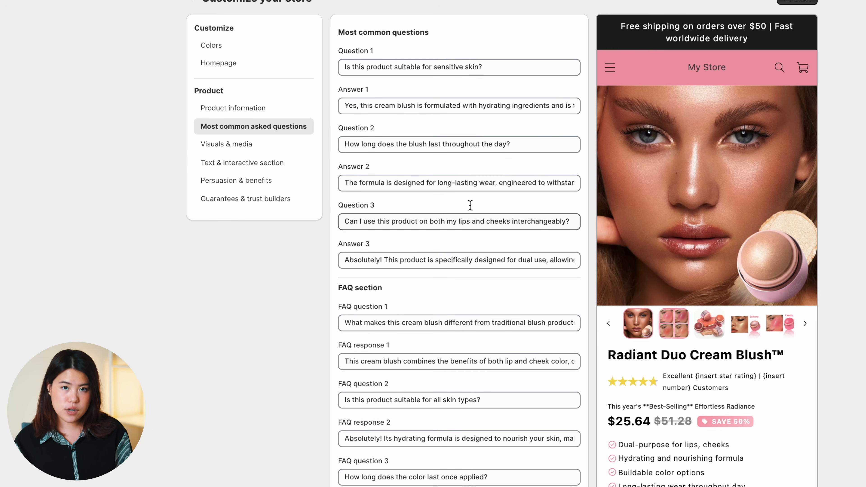
scroll(470, 205, down, 1)
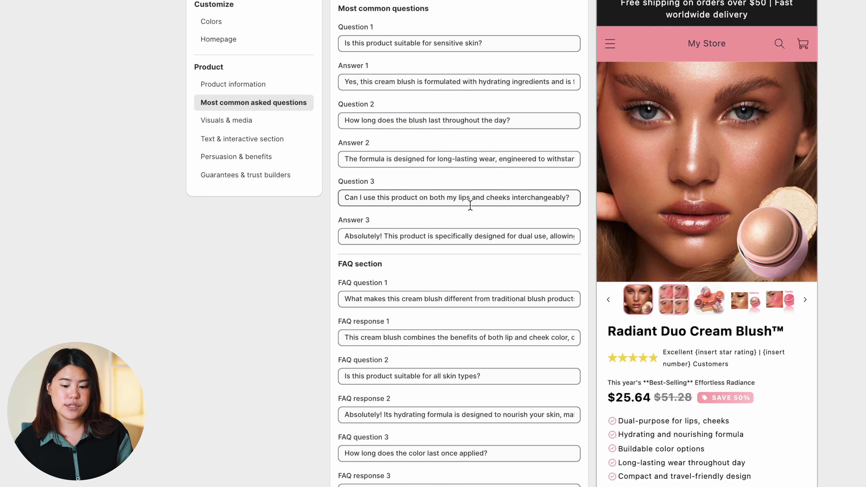
scroll(470, 205, down, 3)
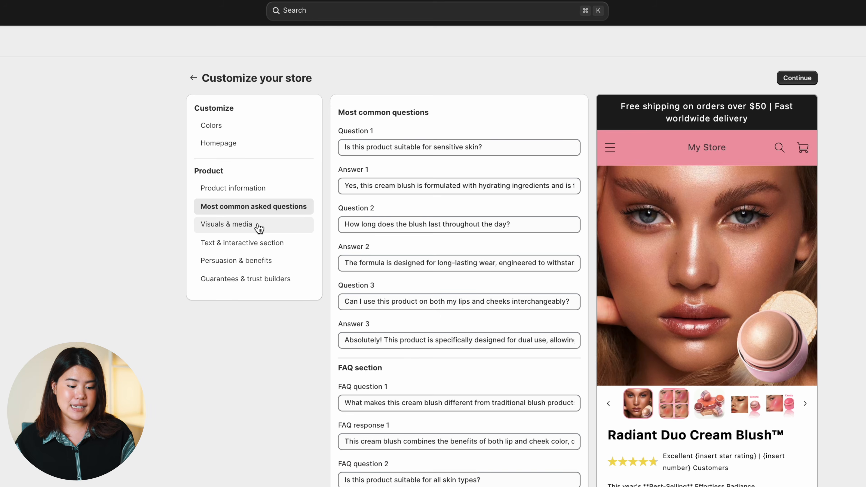
- Examine the Visuals & media text for both image-with-text sections and scrolling images, and check the product page preview
click(245, 44)
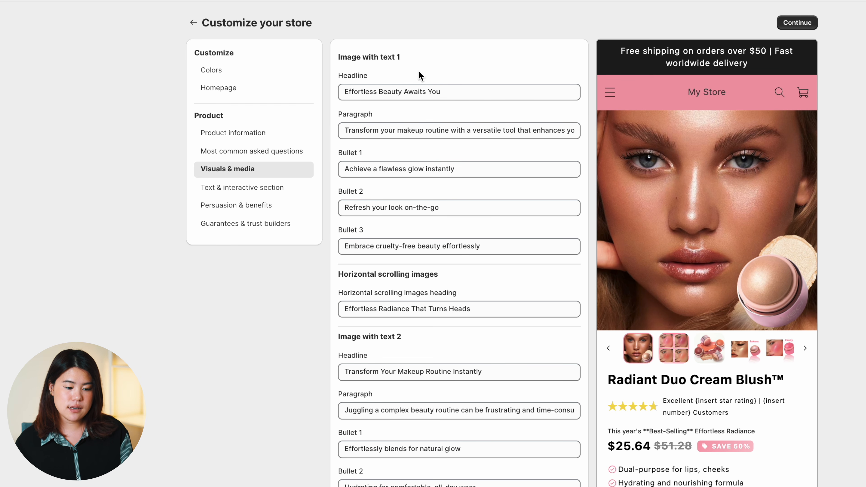
scroll(427, 291, down, 5)
scroll(443, 280, up, 3)
scroll(454, 241, up, 1)
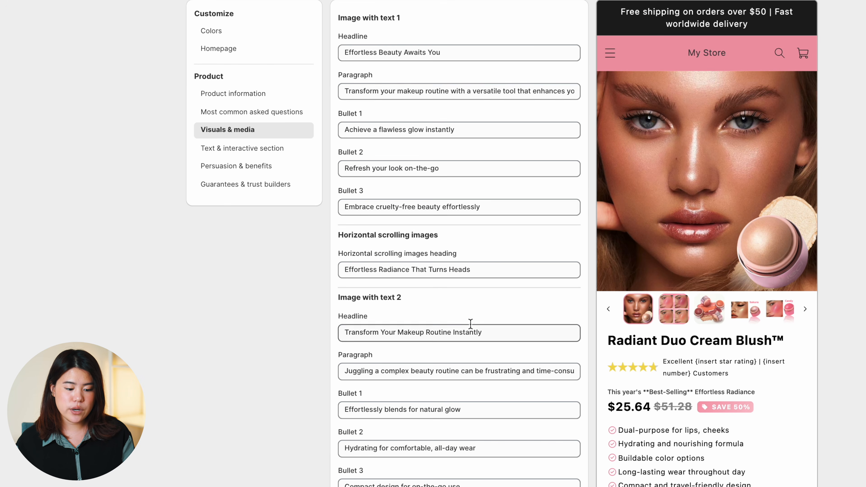
scroll(676, 192, down, 4)
scroll(676, 192, down, 3)
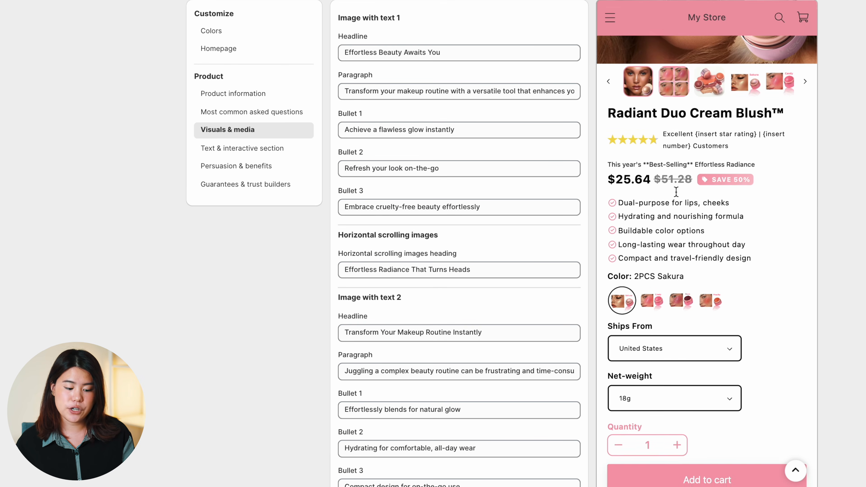
scroll(676, 192, down, 1)
scroll(435, 236, up, 2)
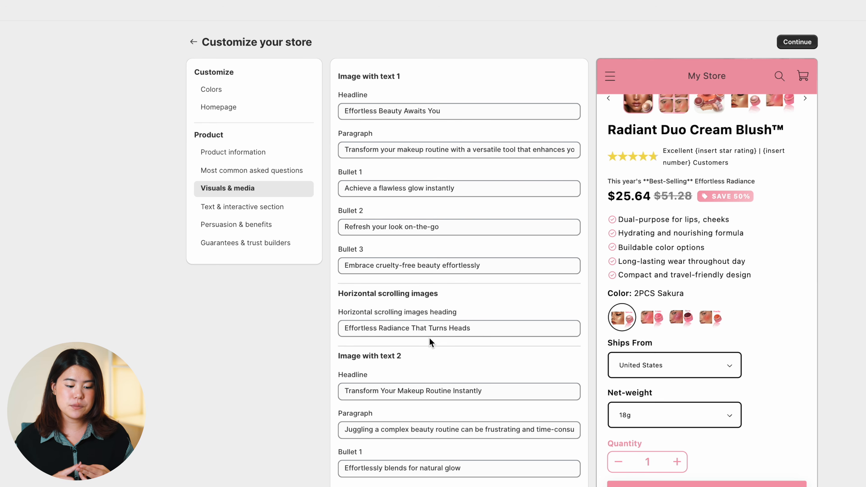
scroll(429, 340, down, 5)
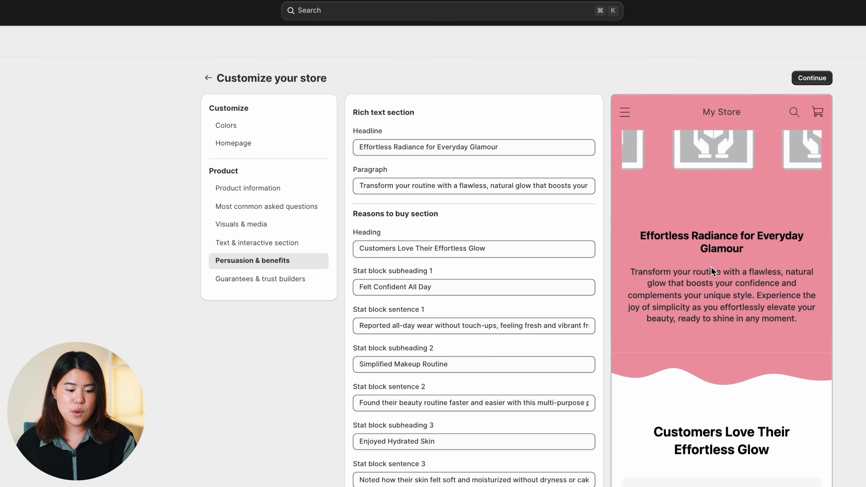
- Examine the Persuasion & benefits content, comparing the rich text, reasons to buy and comparison table with the store preview
click(493, 186)
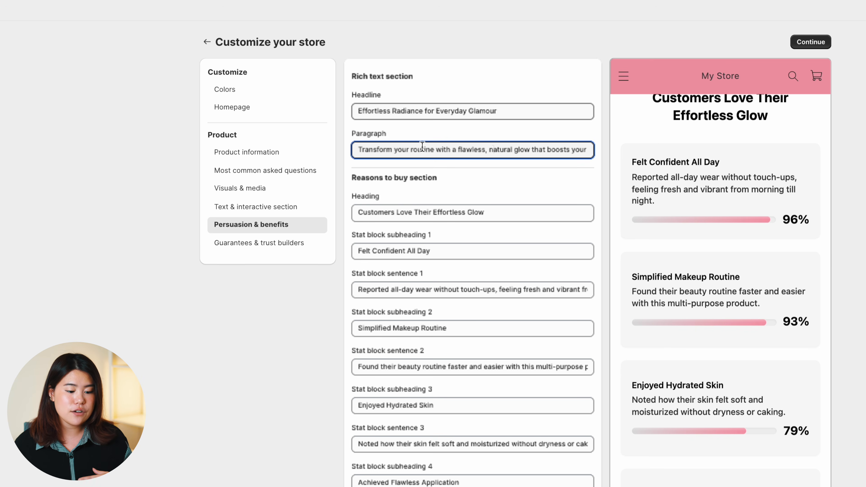
scroll(423, 146, down, 3)
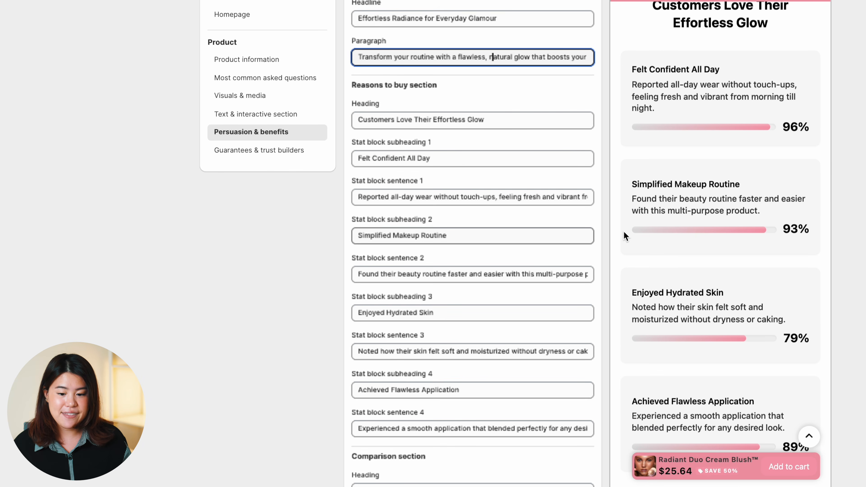
scroll(736, 228, up, 1)
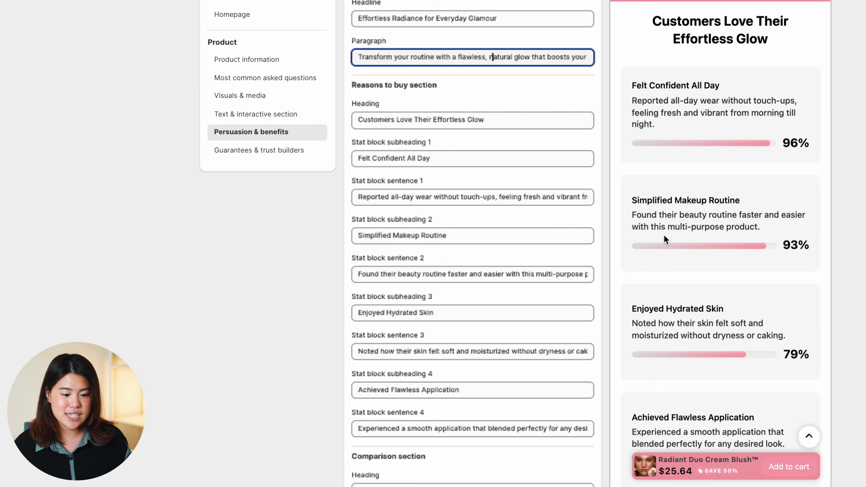
scroll(768, 216, down, 1)
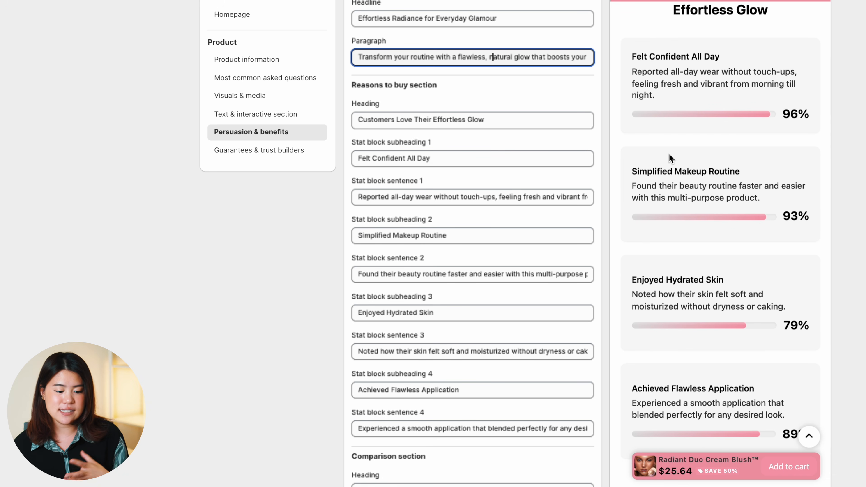
scroll(670, 154, down, 5)
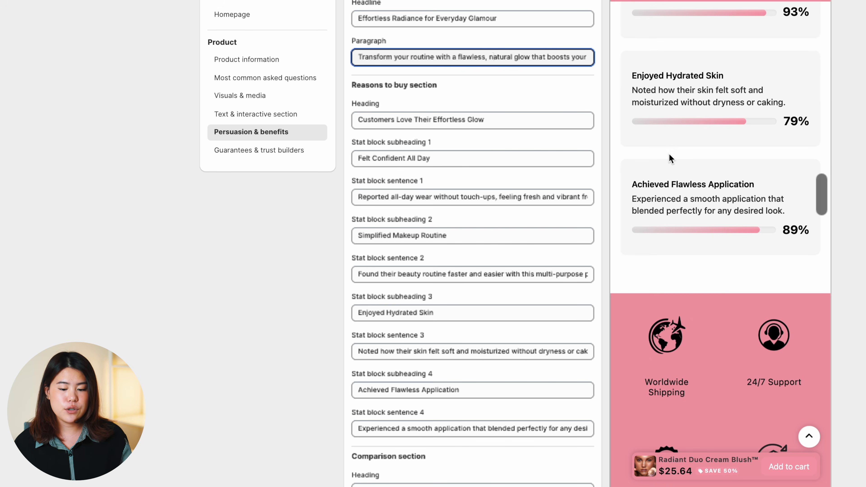
scroll(670, 157, up, 5)
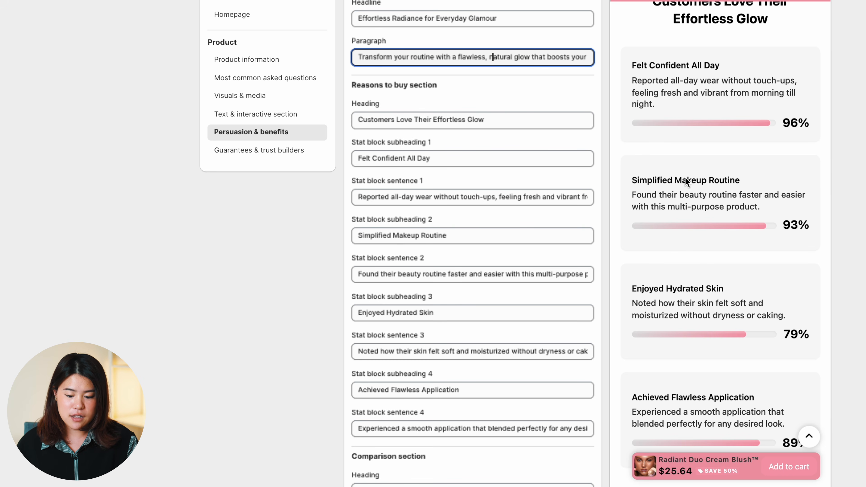
scroll(706, 253, down, 3)
scroll(706, 253, down, 4)
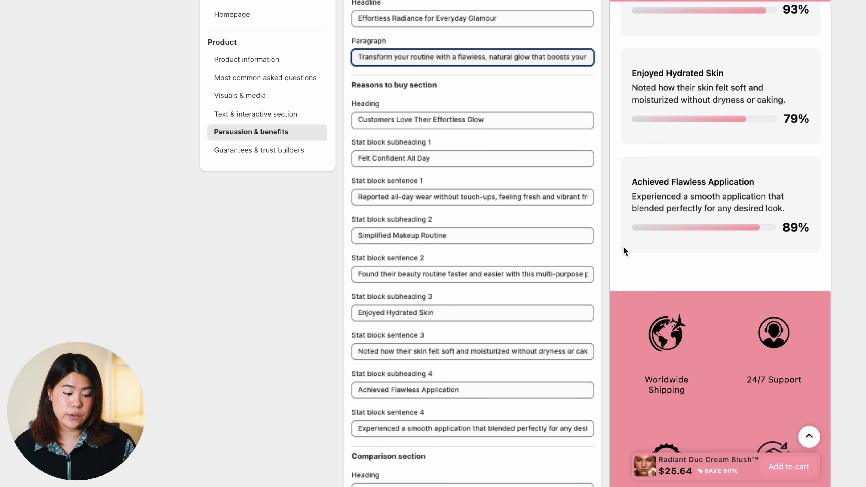
scroll(367, 282, down, 10)
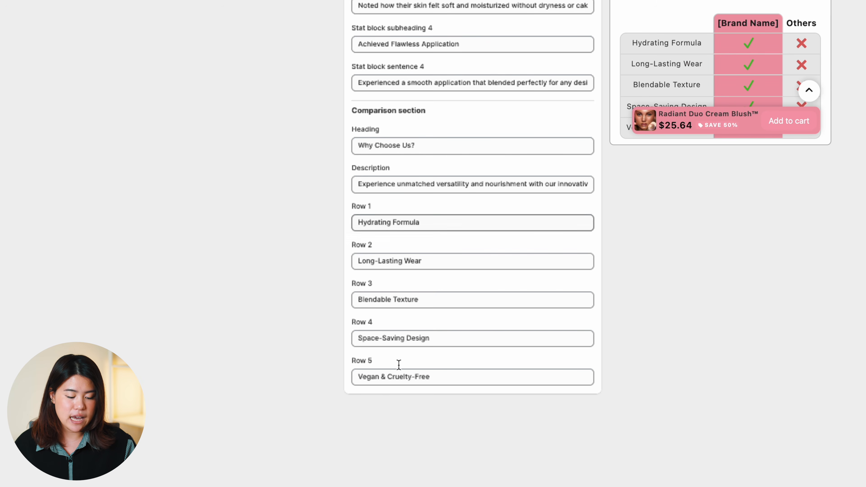
scroll(597, 293, up, 2)
scroll(597, 287, up, 4)
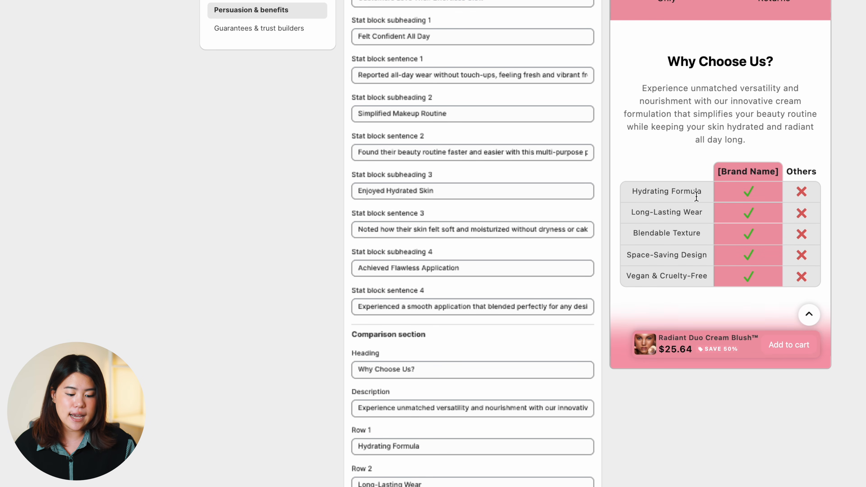
scroll(696, 197, down, 1)
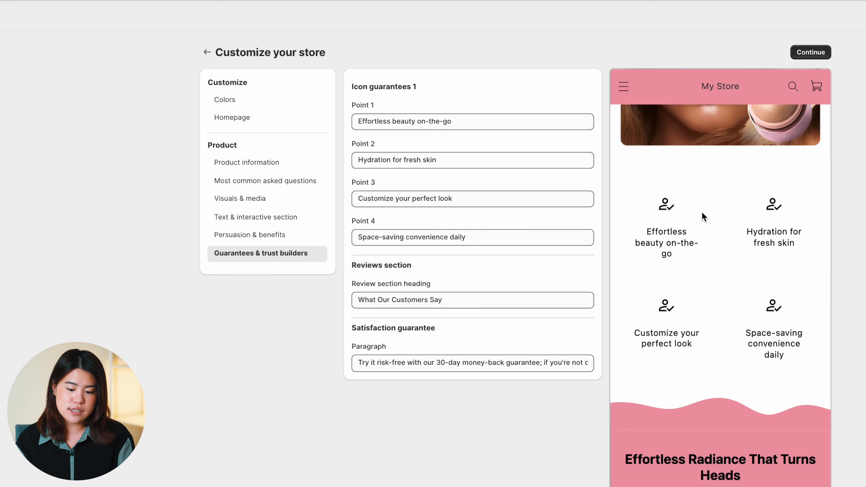
- Examine the Guarantees & trust builders content in the store preview, from the icon guarantees through customer reviews to the satisfaction guarantee
scroll(744, 168, down, 3)
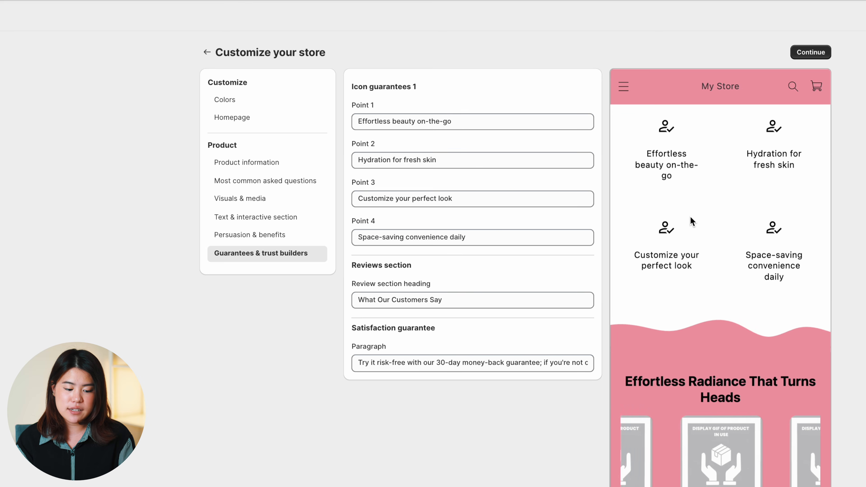
scroll(692, 219, up, 2)
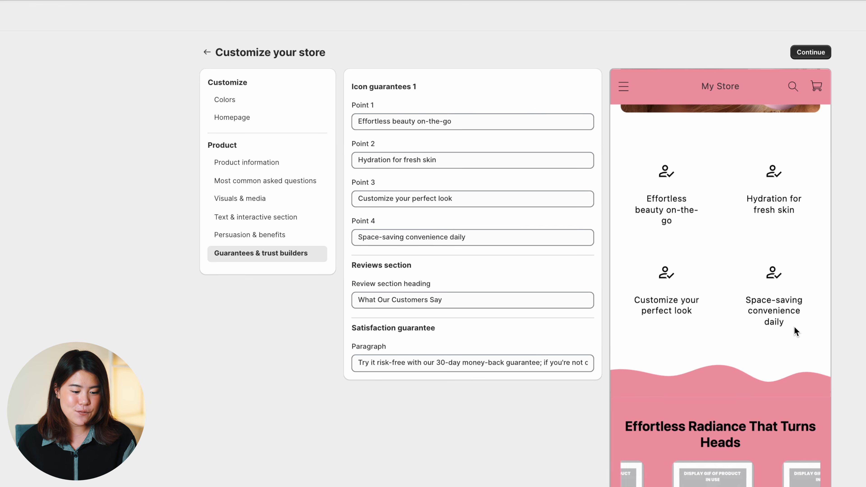
scroll(787, 415, down, 5)
scroll(761, 328, down, 15)
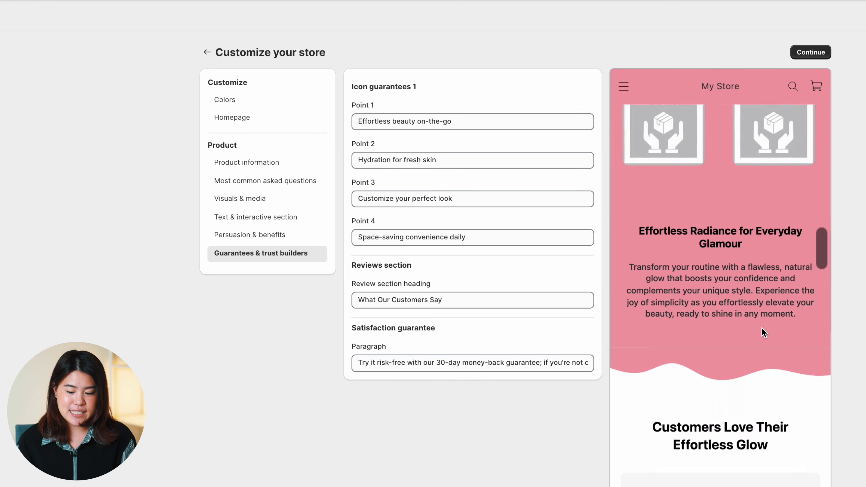
scroll(762, 328, down, 10)
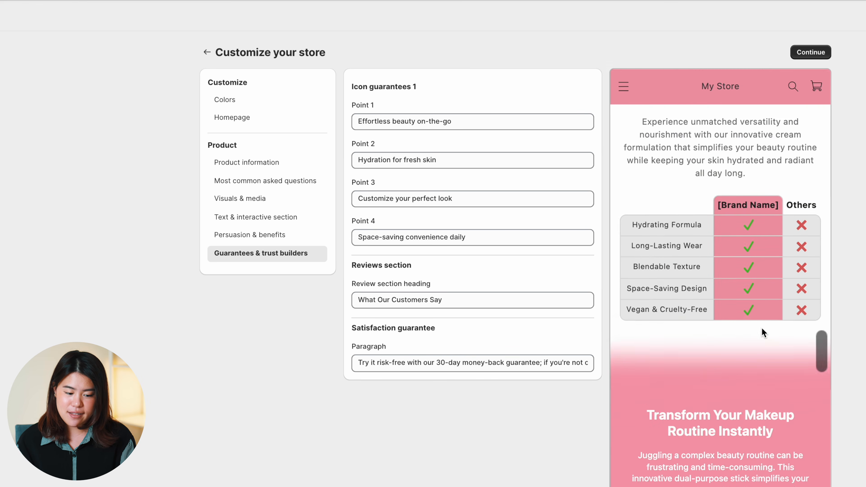
scroll(761, 327, down, 5)
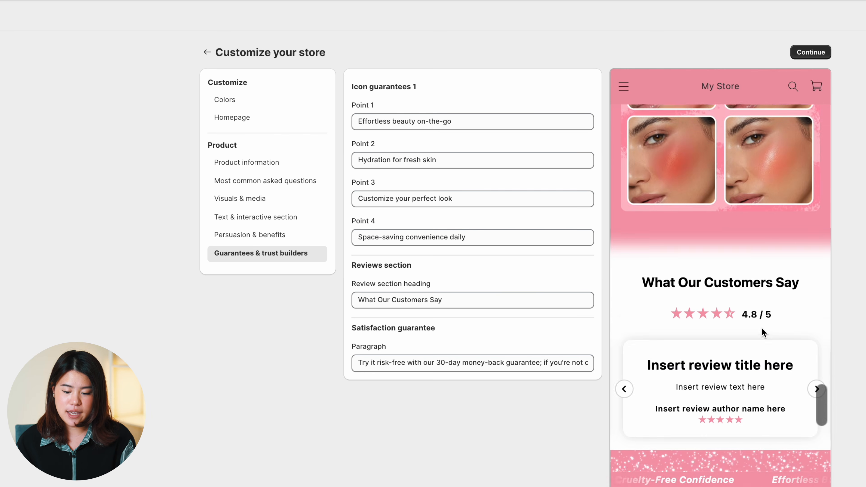
scroll(713, 268, down, 1)
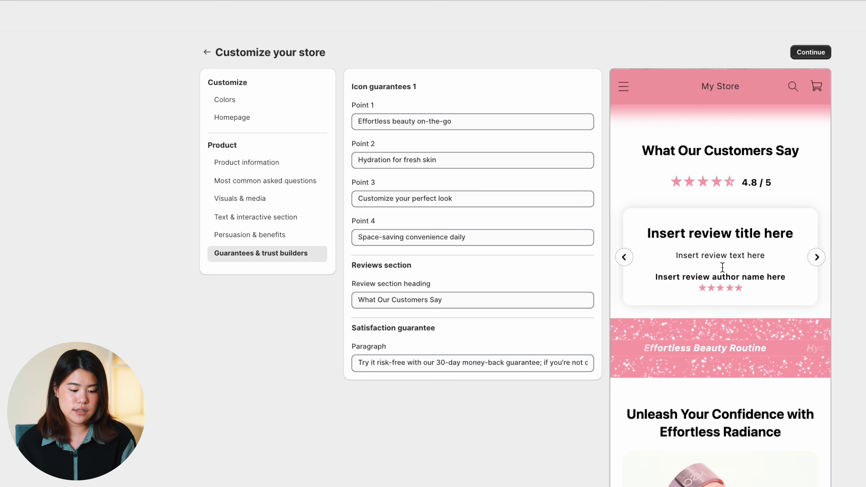
scroll(723, 267, down, 1)
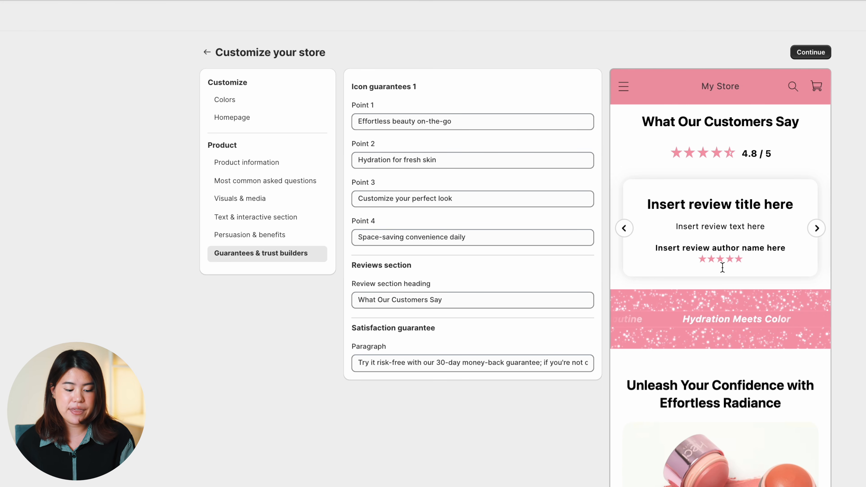
scroll(743, 287, down, 10)
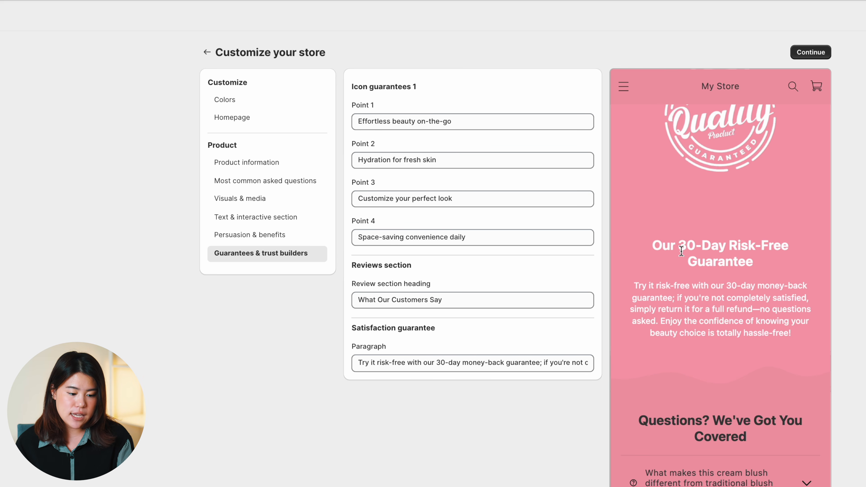
scroll(682, 251, down, 1)
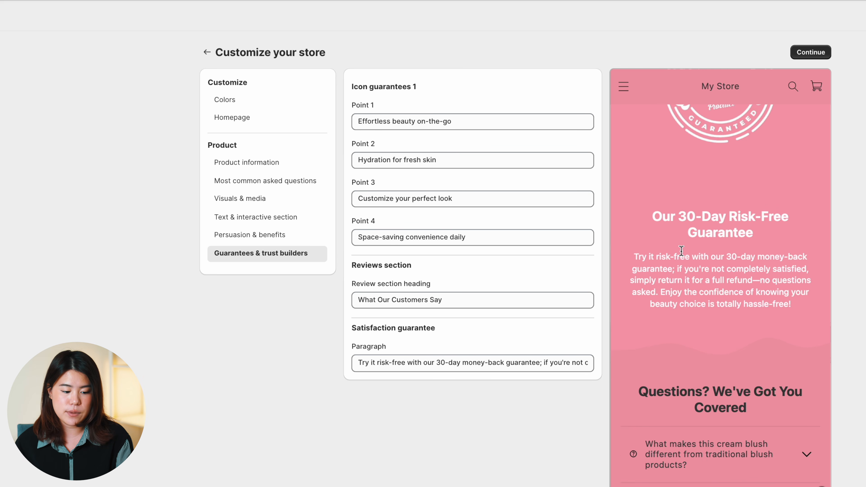
scroll(683, 300, down, 2)
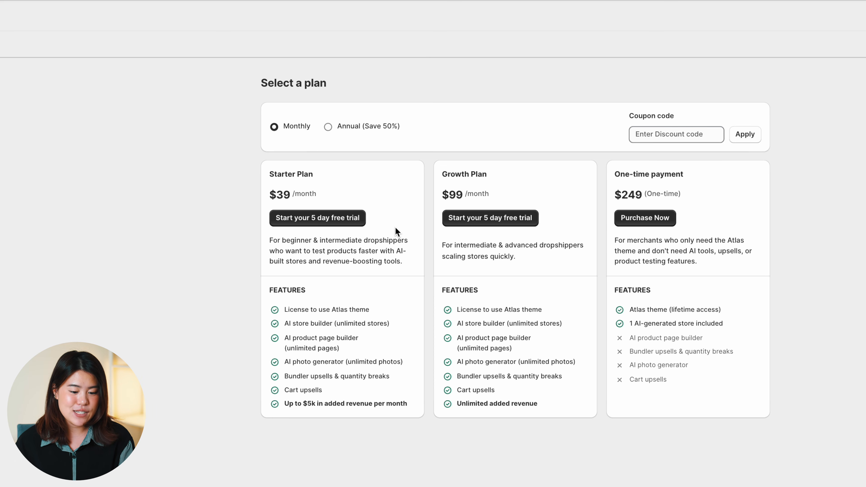
- Compare the plan features and start the Starter Plan's 5-day free trial with monthly billing at $39 per month
scroll(395, 227, down, 5)
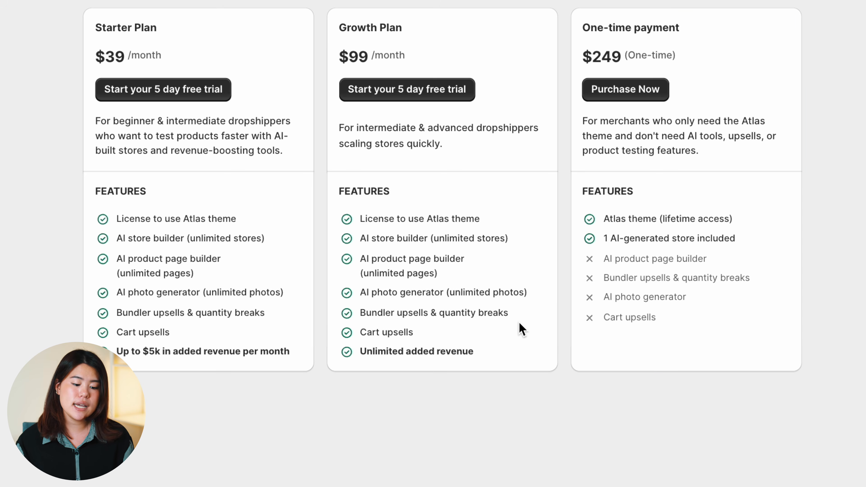
scroll(519, 324, up, 5)
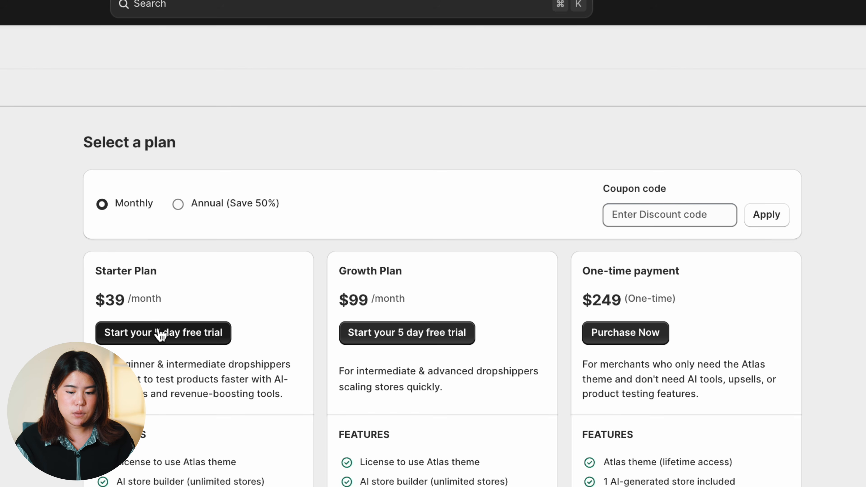
click(161, 245)
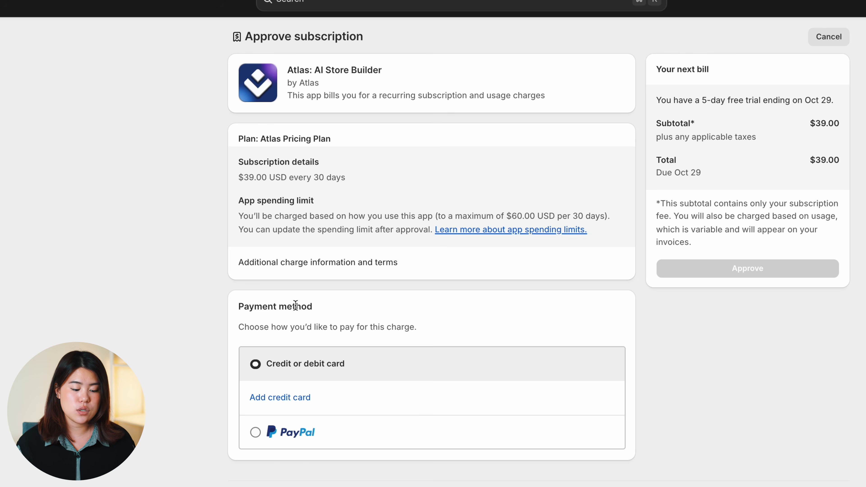
scroll(352, 264, down, 5)
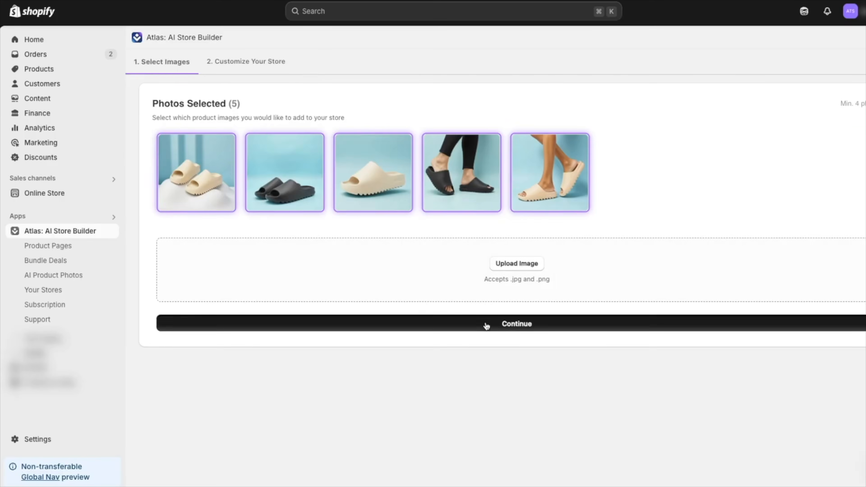
- Continue to store customization with the five selected slide sandal photos
click(485, 327)
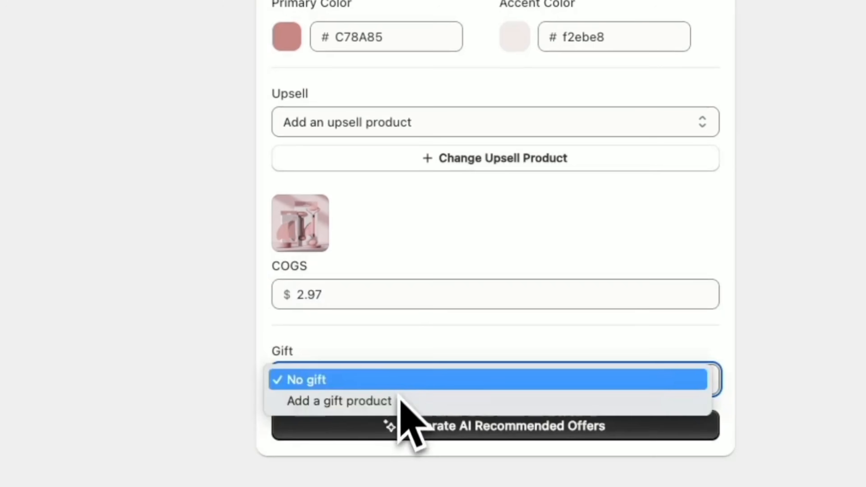
- Add Radiant Glow Massage Duo as the bundle's gift product and generate the AI recommended offers
click(401, 401)
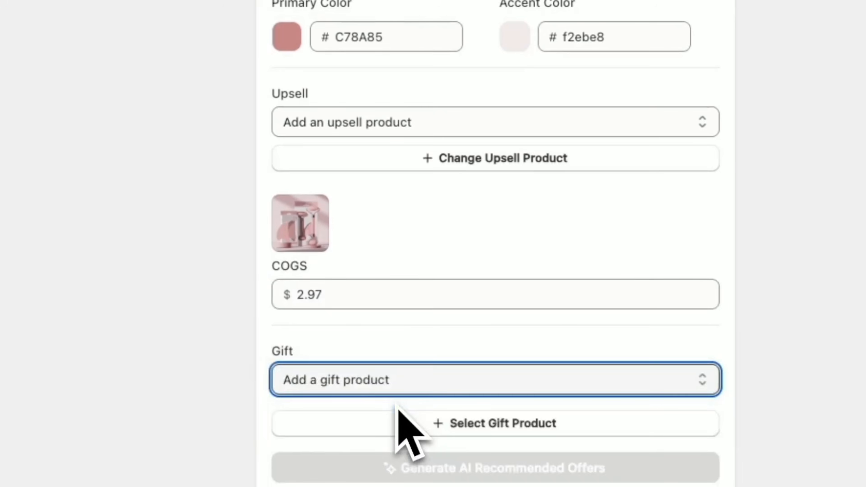
click(398, 428)
text(radi)
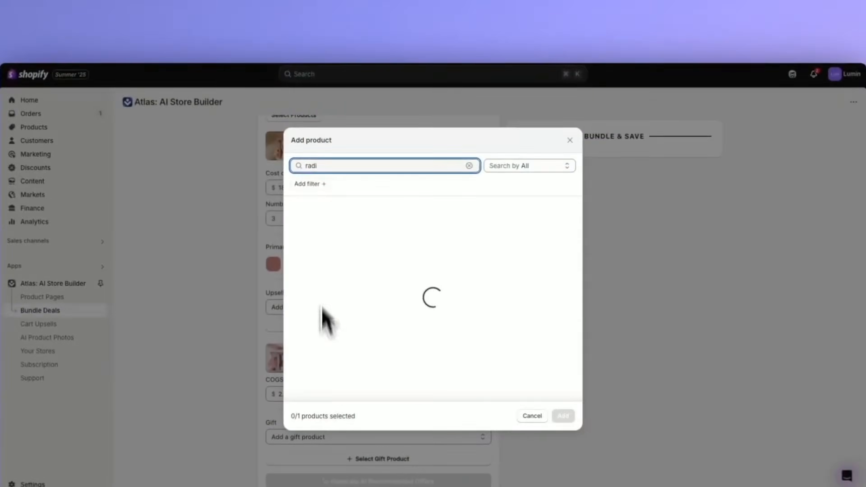
click(322, 376)
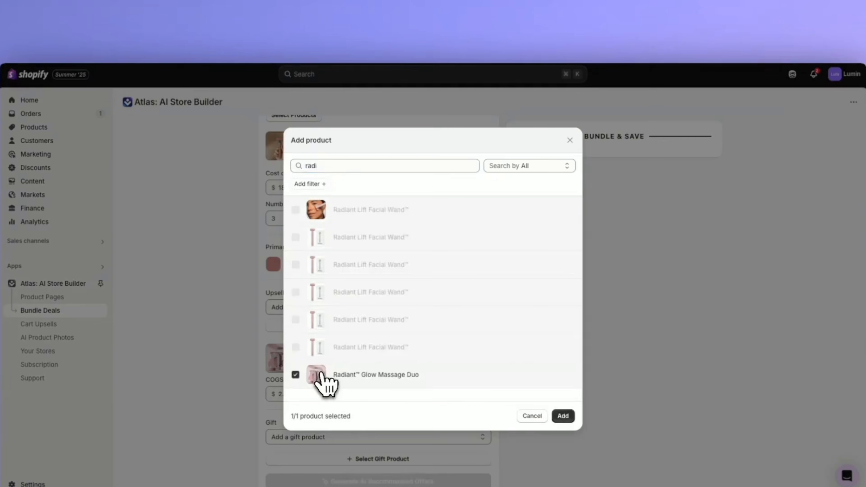
click(563, 416)
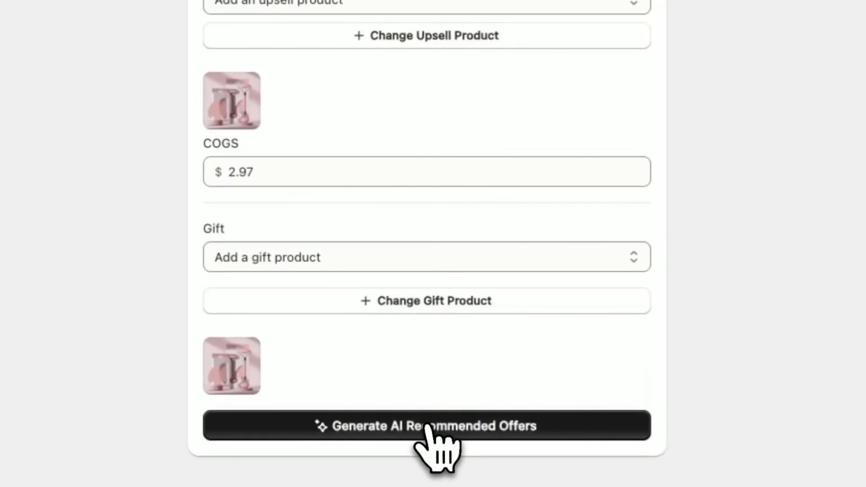
click(427, 426)
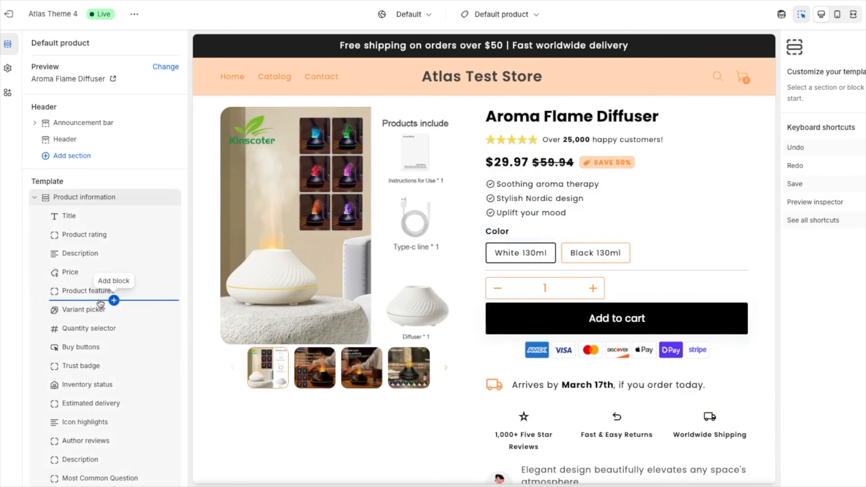
- Add the Atlas Bundler app block below the quantity selector and try its Buy 3 and Buy 1 options in the preview
click(114, 338)
click(290, 329)
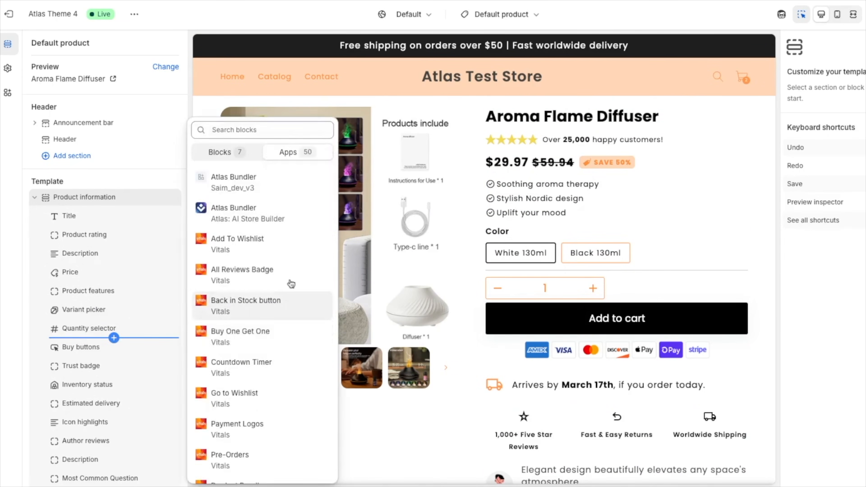
click(239, 212)
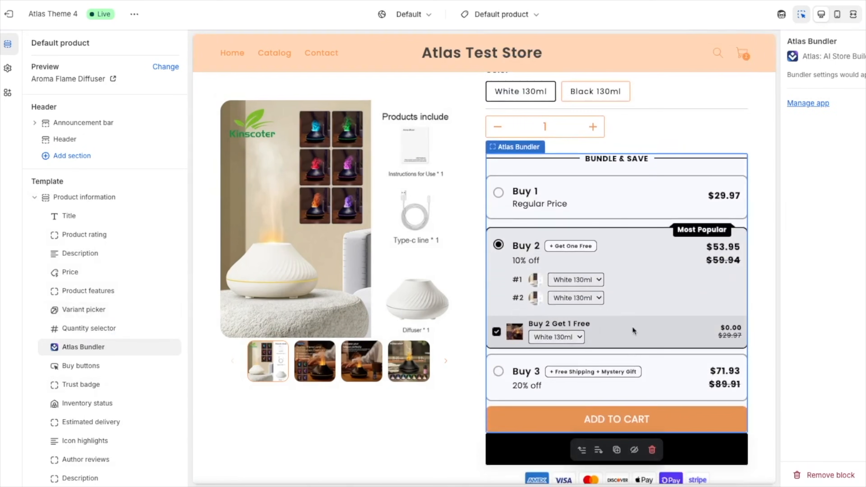
click(586, 372)
click(640, 201)
- Remove the Quantity selector, Variant picker and Buy buttons blocks from the Product information section
click(158, 328)
click(167, 369)
click(158, 310)
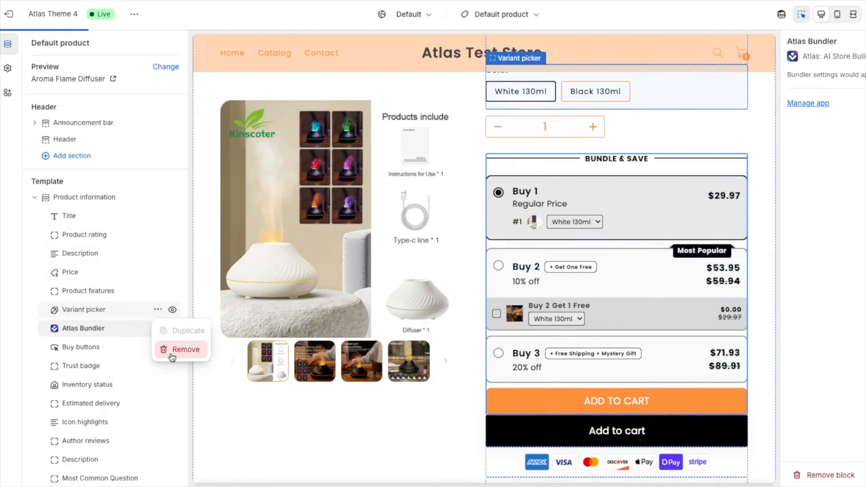
click(167, 352)
click(157, 328)
click(171, 370)
- Check the bundle on the product page preview by switching between the Buy 1 and Buy 2 options
scroll(663, 281, up, 3)
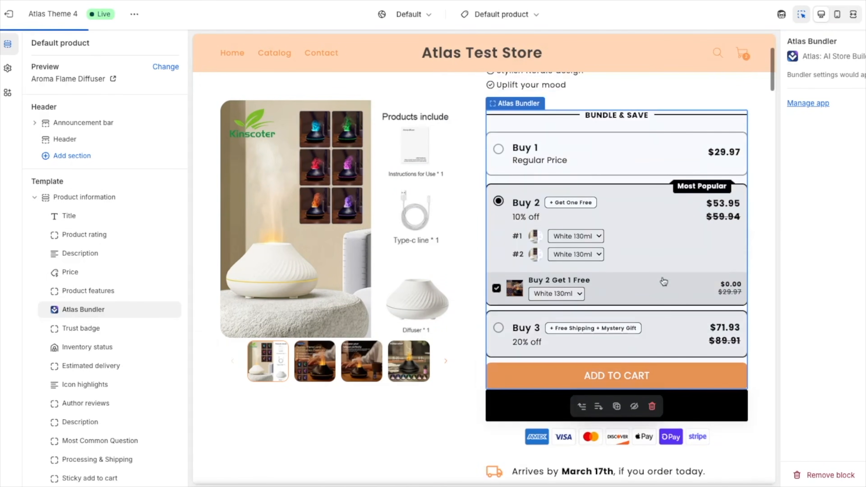
click(532, 137)
click(632, 229)
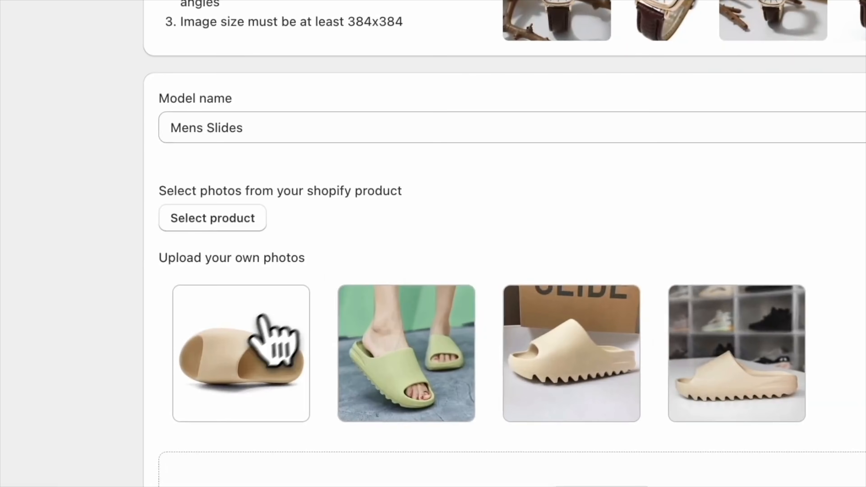
- Select the four uploaded sandal photos for the Mens Slides AI photo model
click(261, 319)
click(442, 342)
click(558, 342)
click(747, 348)
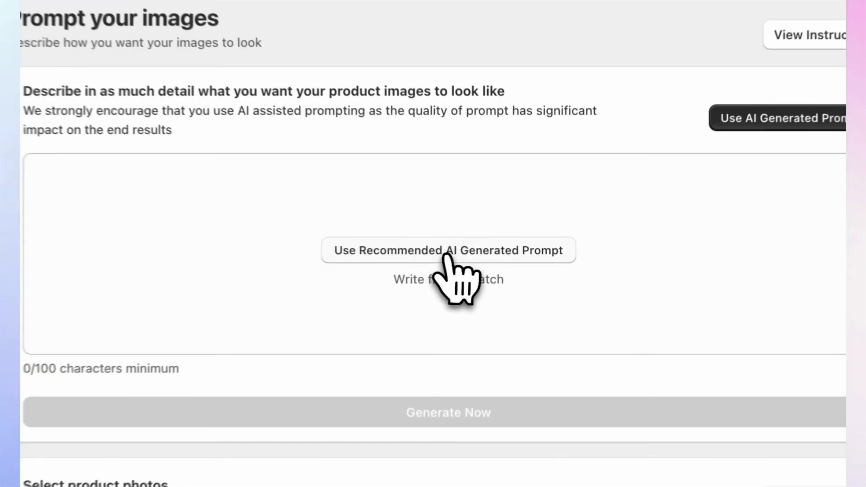
- Use the recommended AI prompt, add a blue studio background with only the legs of a woman wearing the slides, and generate the images
click(491, 246)
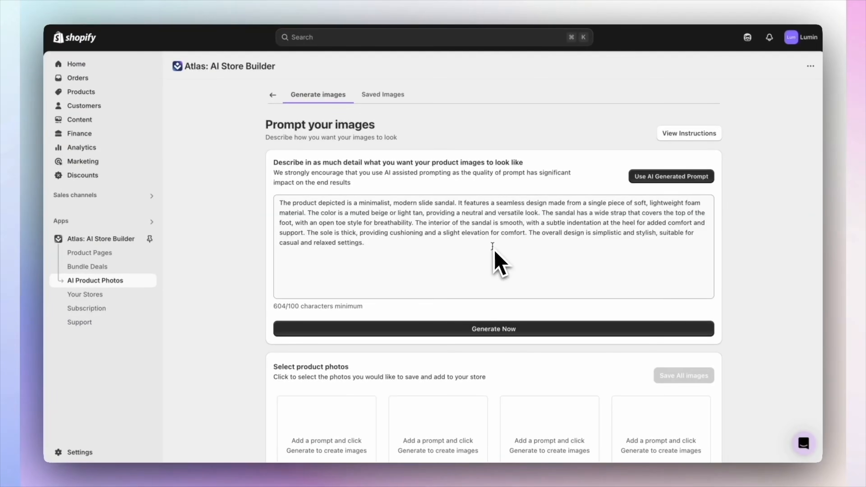
click(367, 249)
text(Make the background a blue studio style background, with a women wearing the slides just show the legs and highlight the slides as the key product.)
click(491, 358)
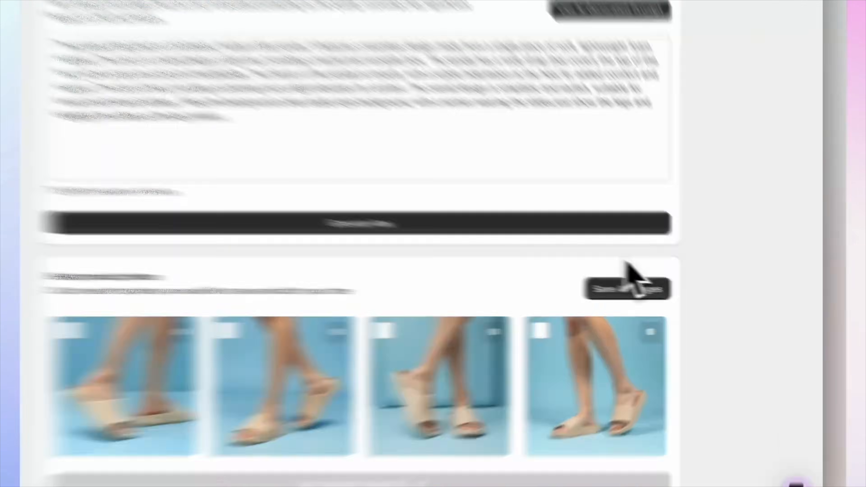
- Save all the generated slide images and open the saved images
click(610, 285)
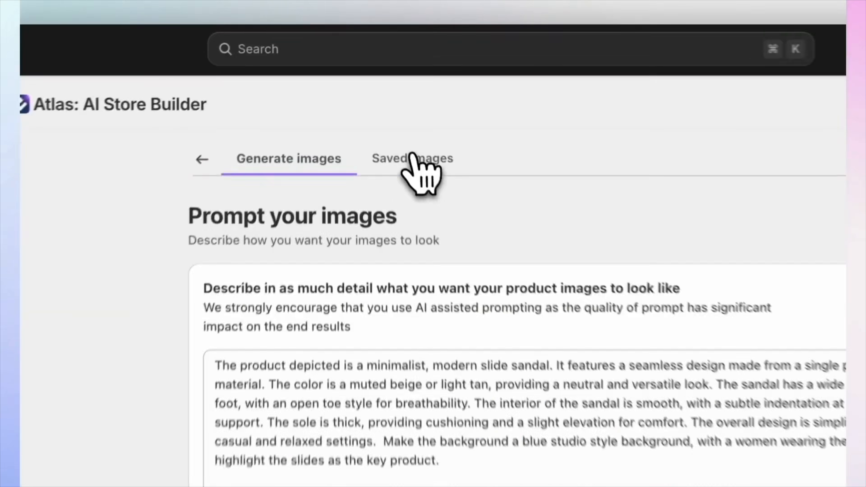
click(416, 173)
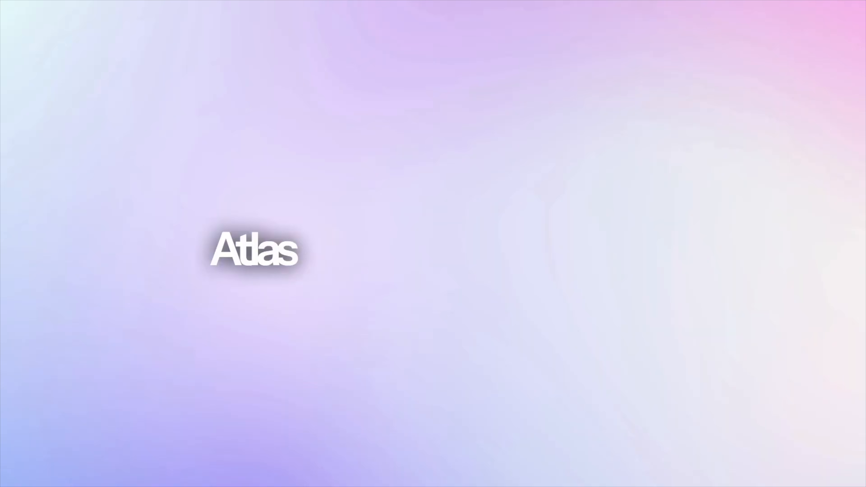